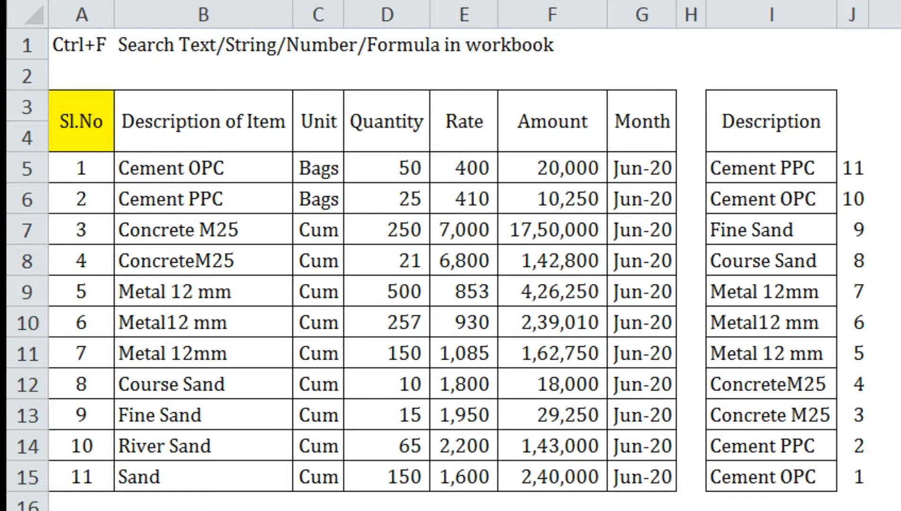
pyautogui.click(558, 198)
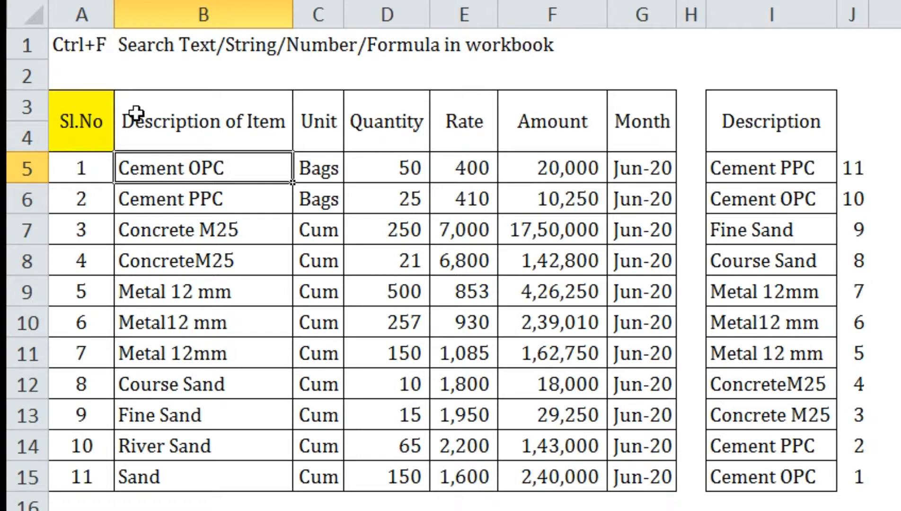
pyautogui.moveTo(90, 120); pyautogui.dragTo(792, 475)
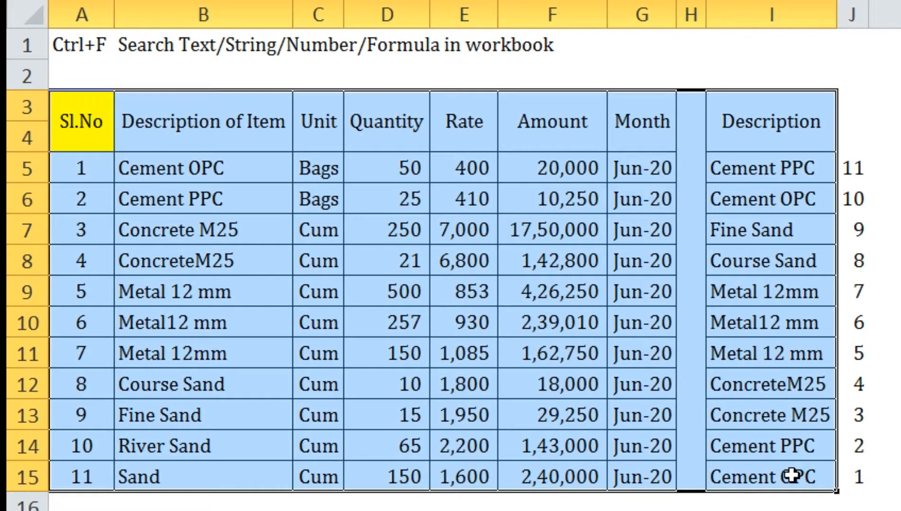
pyautogui.click(641, 168)
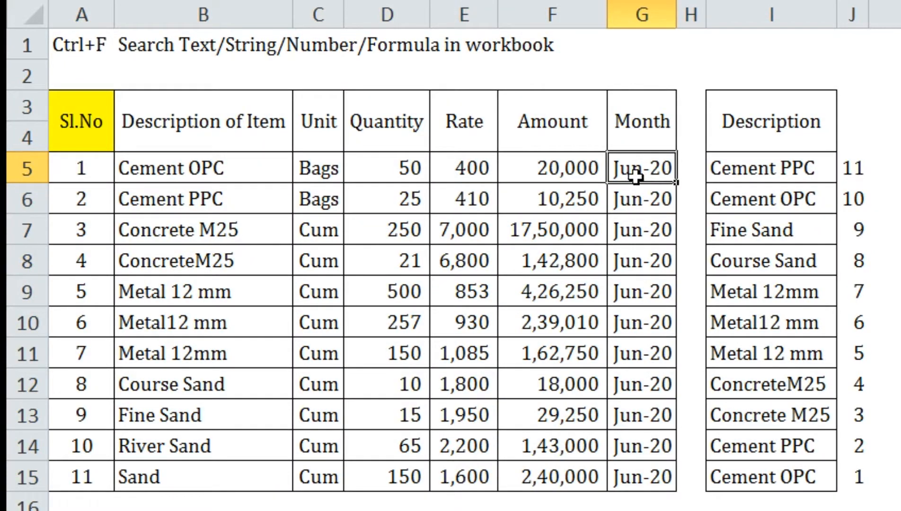
# Step: Search the sheet for "Cement" starting from cell B5, keeping the top table rows uncovered by the search dialog
pyautogui.click(244, 161)
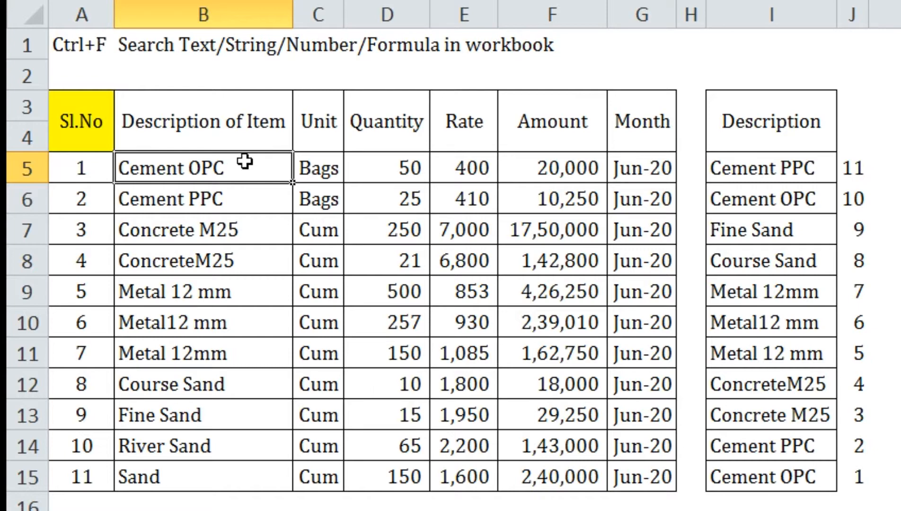
pyautogui.hotkey('ctrl', 'f')
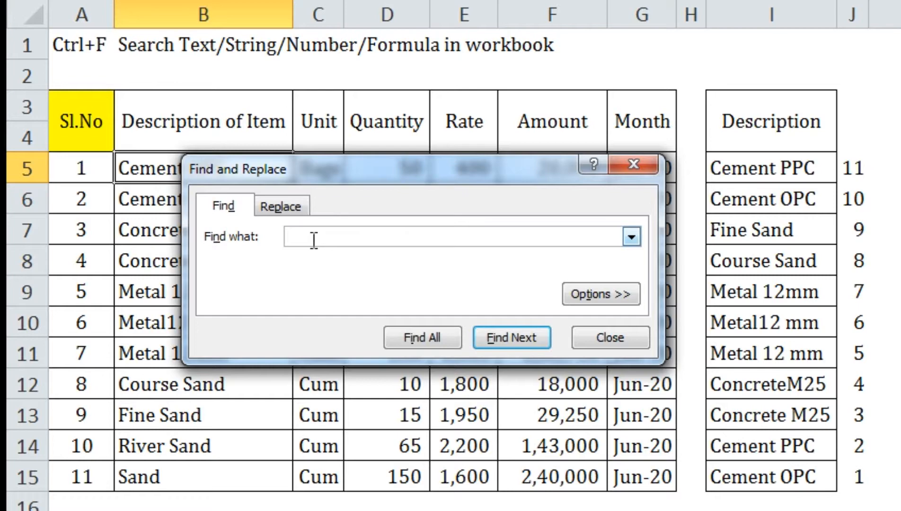
pyautogui.moveTo(388, 171); pyautogui.dragTo(535, 194)
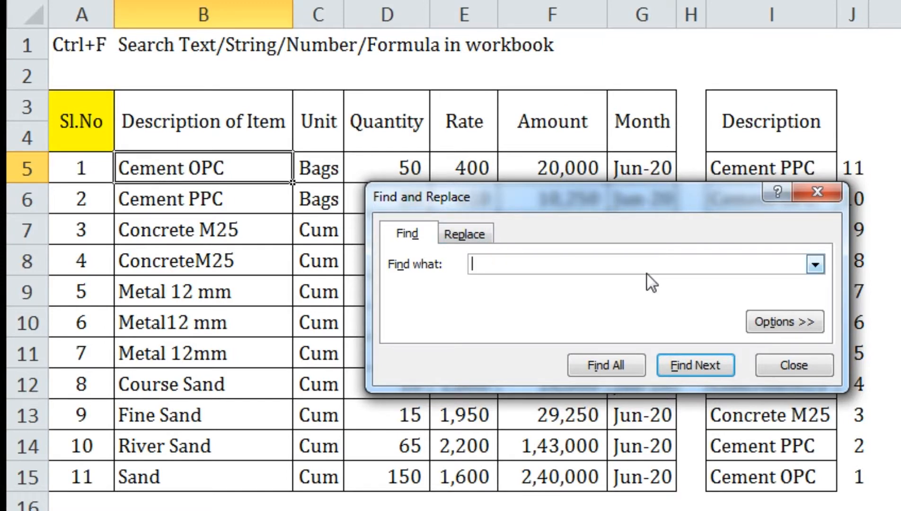
pyautogui.write('Cement')
pyautogui.click(692, 368)
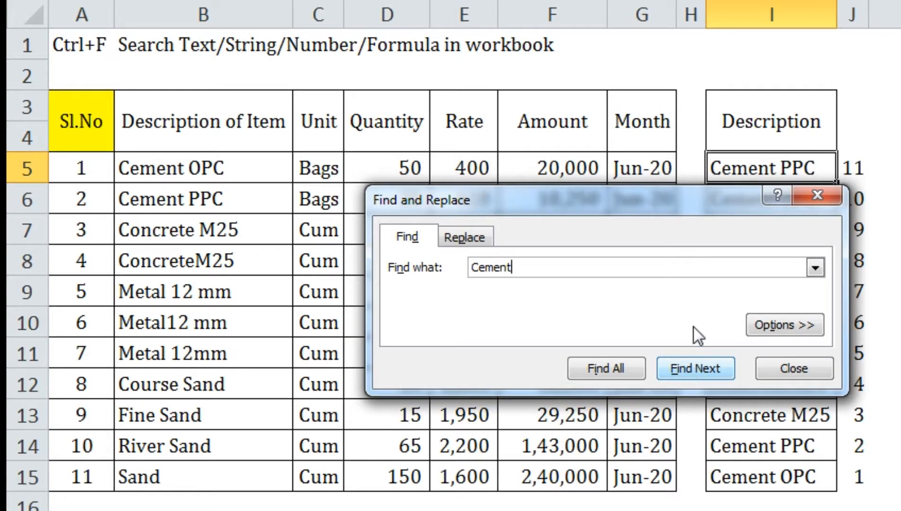
pyautogui.moveTo(699, 203); pyautogui.dragTo(676, 314)
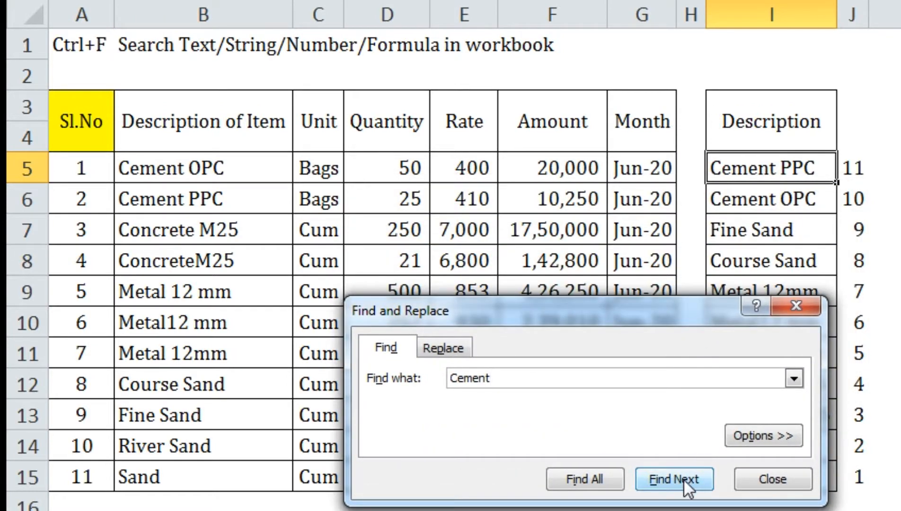
# Step: Step through the "Cement" matches in the Description of Item and Description columns
pyautogui.click(237, 168)
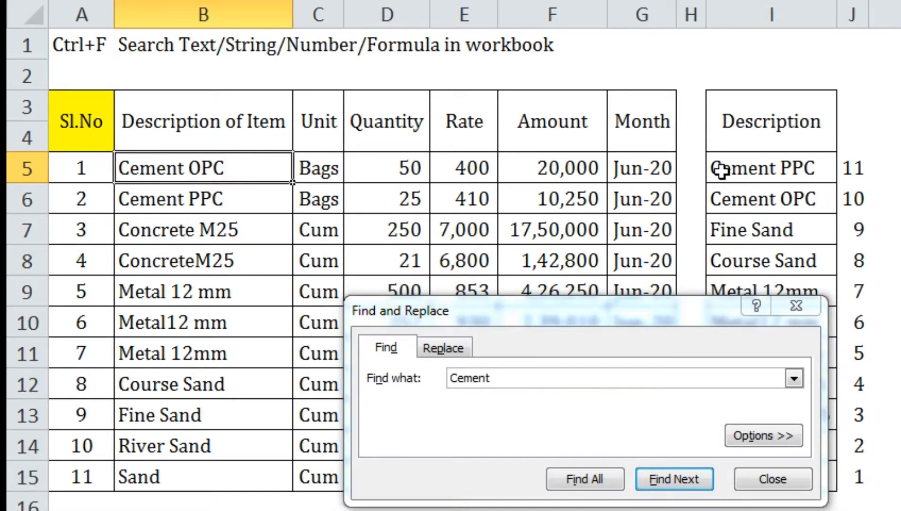
pyautogui.click(771, 169)
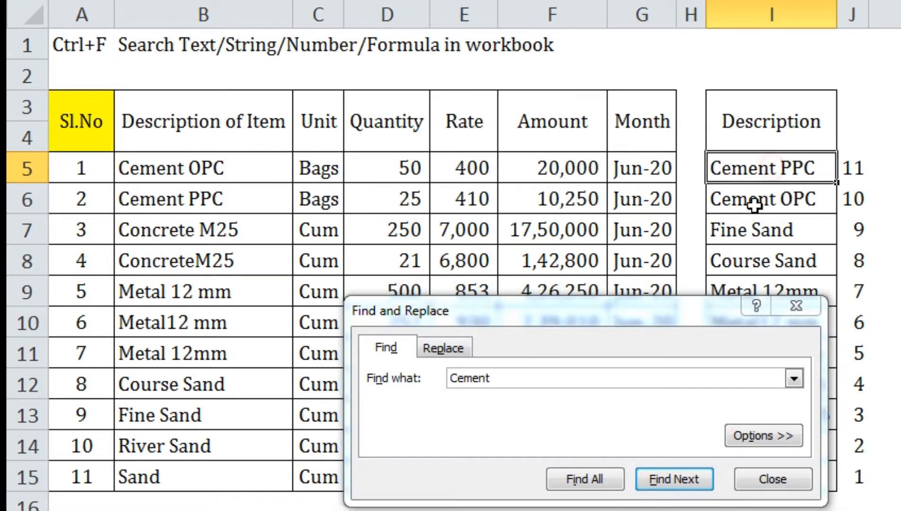
pyautogui.click(685, 477)
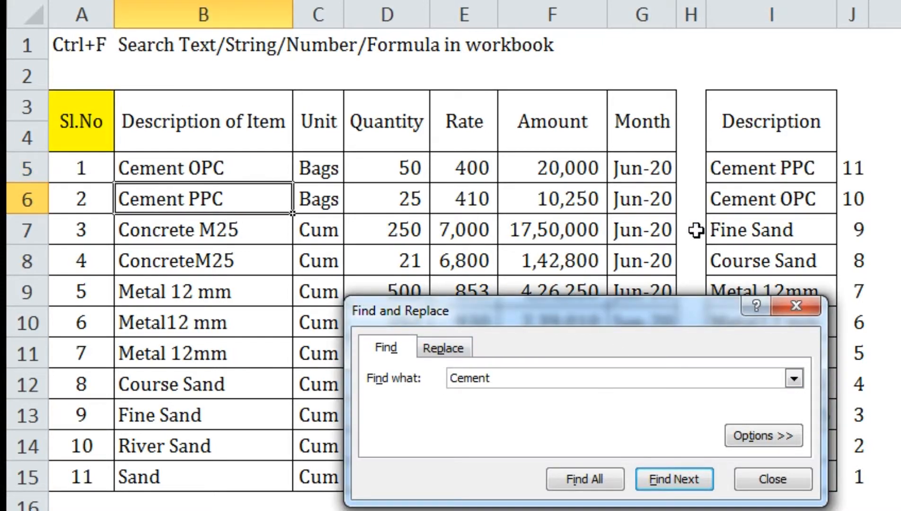
pyautogui.click(772, 194)
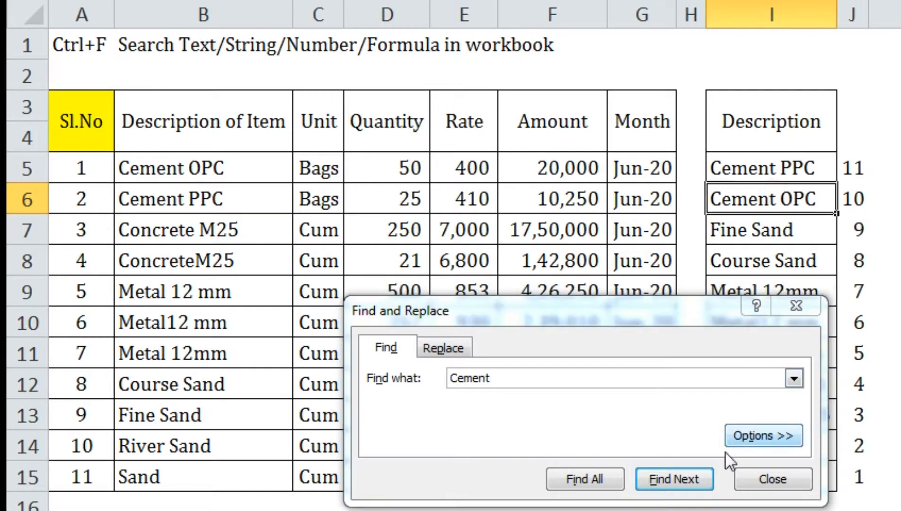
pyautogui.click(694, 489)
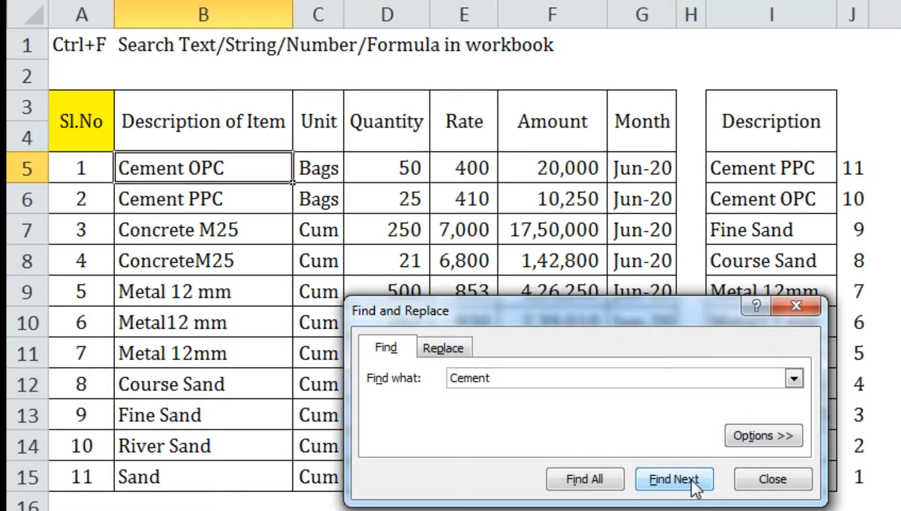
pyautogui.click(693, 489)
pyautogui.click(689, 479)
pyautogui.click(689, 478)
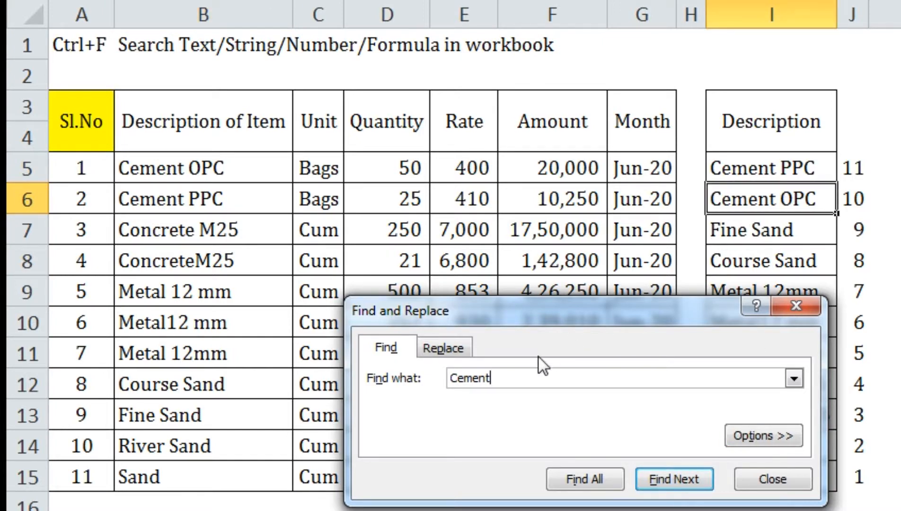
# Step: Search the sheet for the number 50, uncover the matching cell, and close the search dialog
pyautogui.doubleClick(539, 376)
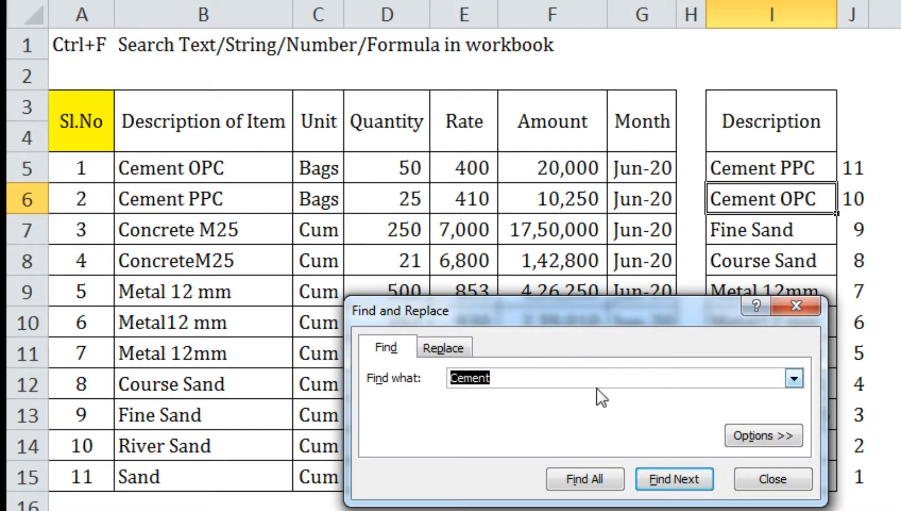
pyautogui.write('50')
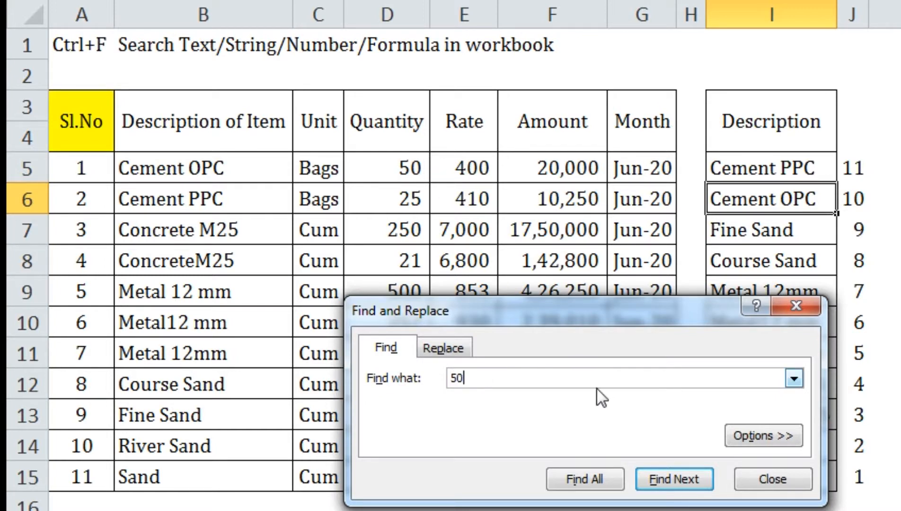
pyautogui.click(696, 476)
pyautogui.moveTo(511, 302); pyautogui.dragTo(763, 245)
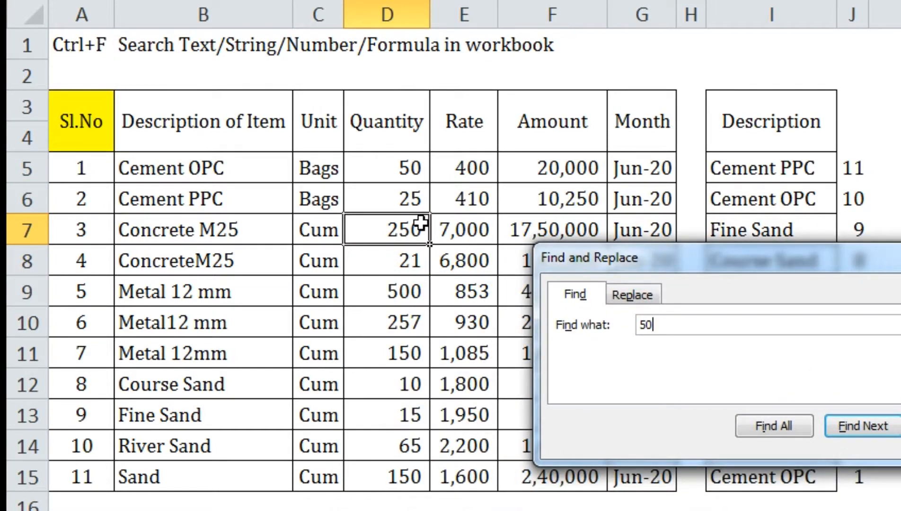
pyautogui.press('Escape')
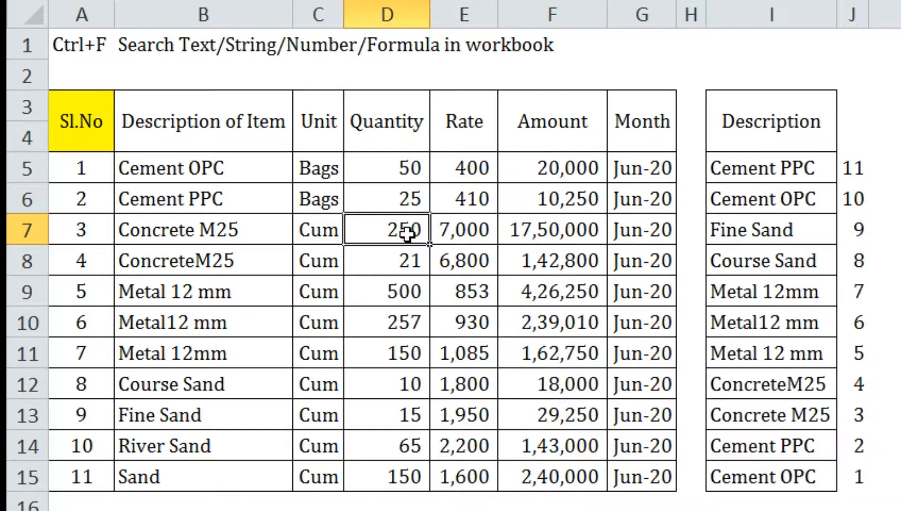
# Step: Examine where the digits 50 occur in Quantity cells D7, D9 and D11 without editing the values
pyautogui.doubleClick(407, 232)
pyautogui.moveTo(403, 231); pyautogui.dragTo(431, 231)
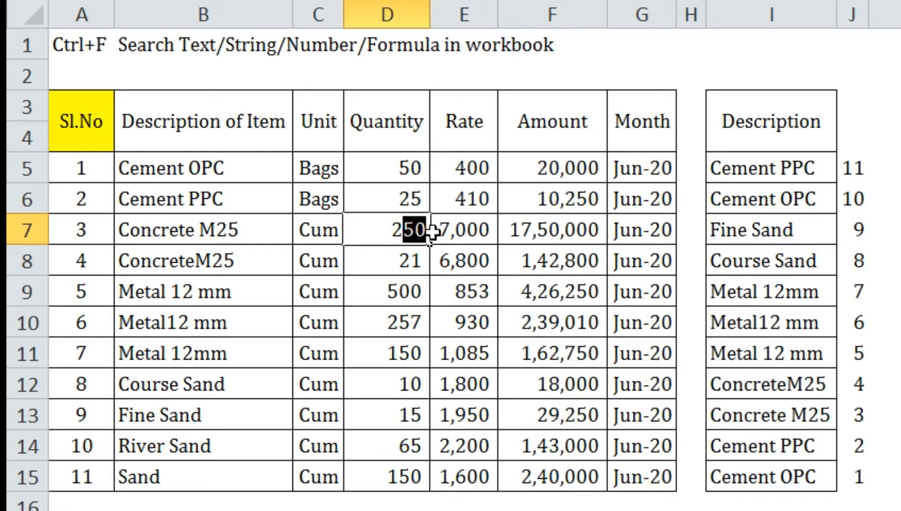
pyautogui.doubleClick(413, 291)
pyautogui.moveTo(416, 291); pyautogui.dragTo(387, 291)
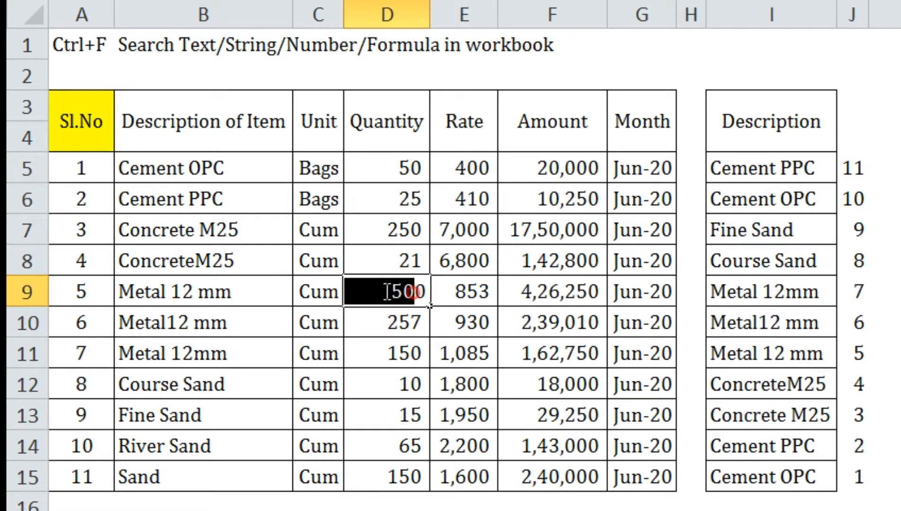
pyautogui.doubleClick(400, 352)
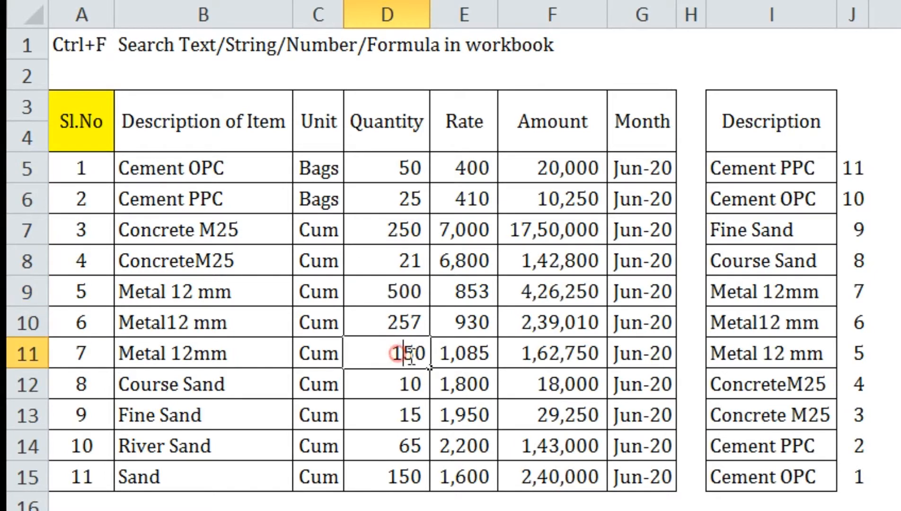
pyautogui.press('Escape')
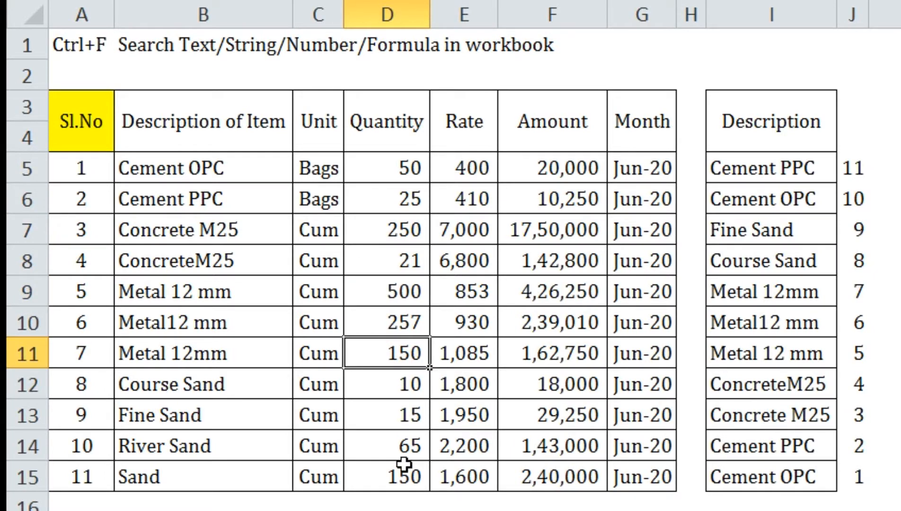
# Step: Search for 50 again starting from the Amount header and fill the matching cell D5 with yellow
pyautogui.click(516, 145)
pyautogui.hotkey('ctrl', 'f')
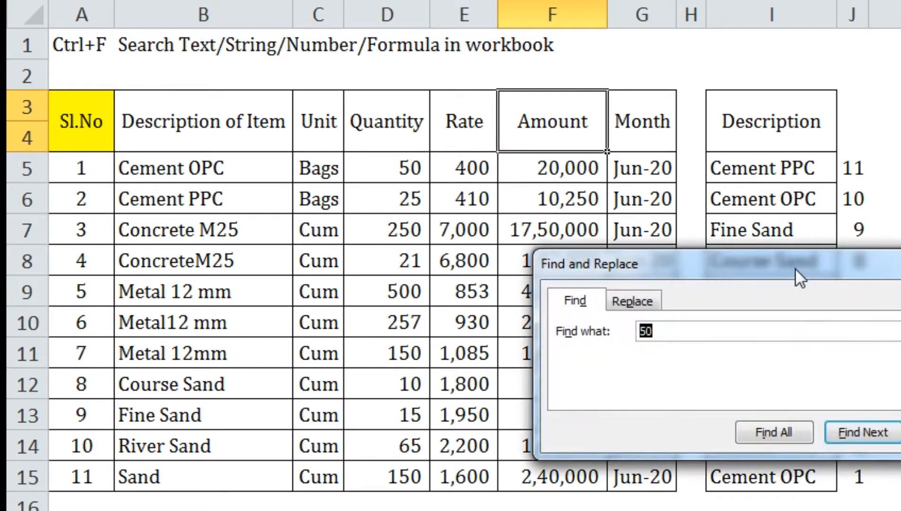
pyautogui.moveTo(795, 269); pyautogui.dragTo(681, 82)
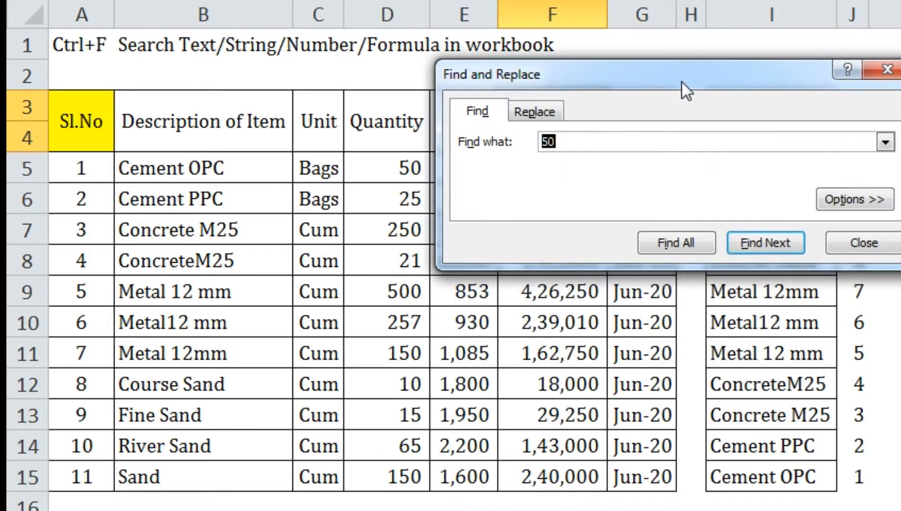
pyautogui.click(771, 244)
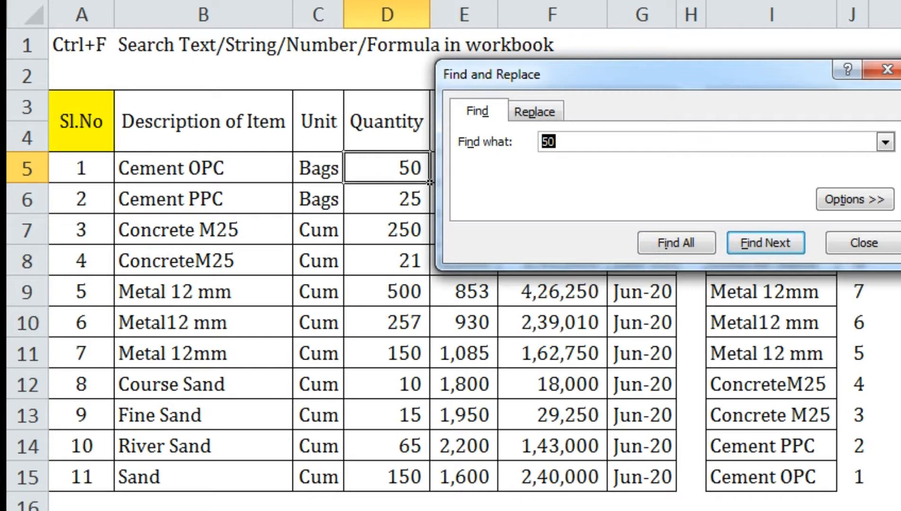
pyautogui.click(231, 0)
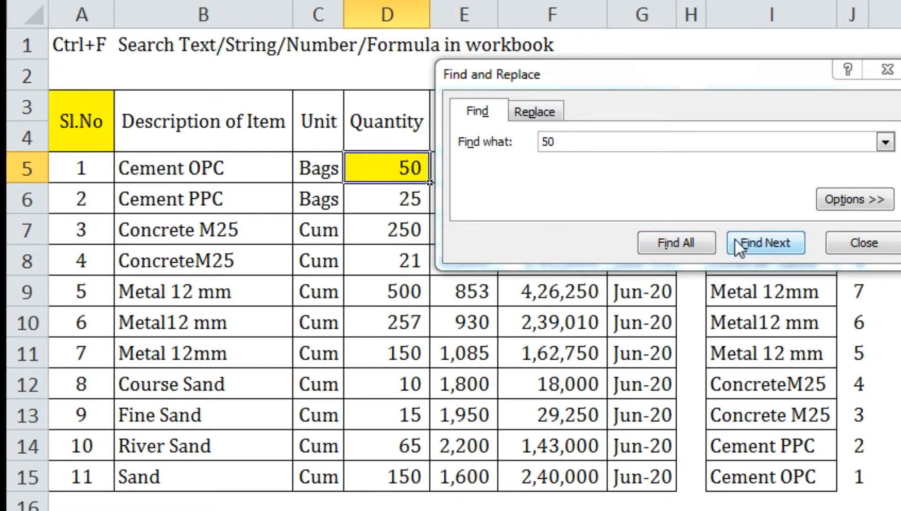
# Step: Find the next two cells containing 50, D7 and D9, and fill each with yellow
pyautogui.click(773, 242)
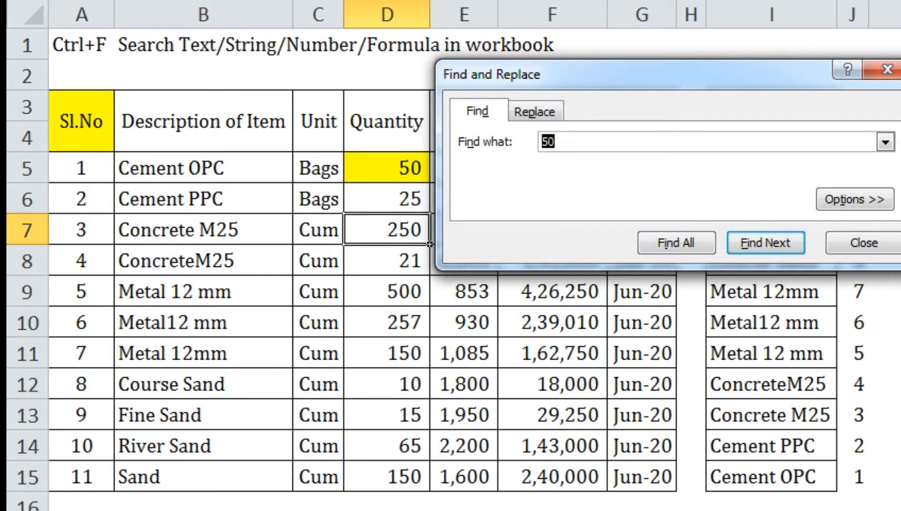
pyautogui.click(324, 1)
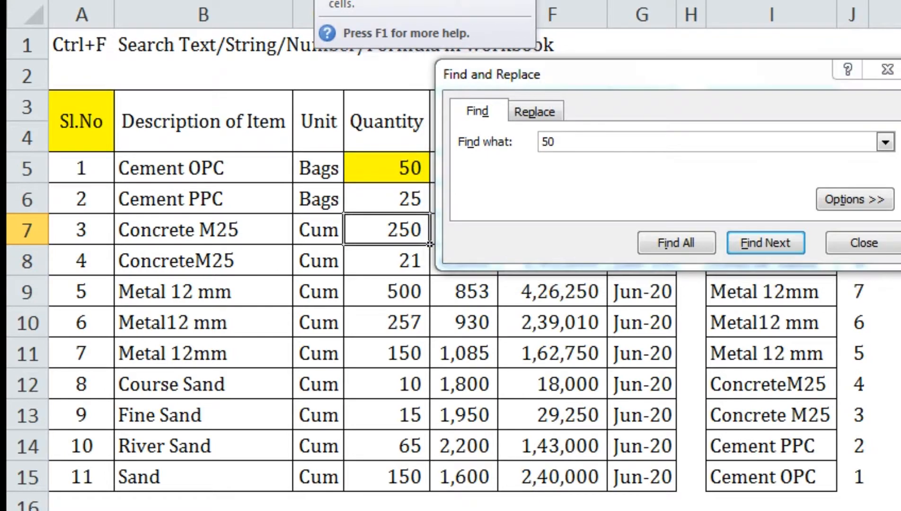
pyautogui.click(757, 242)
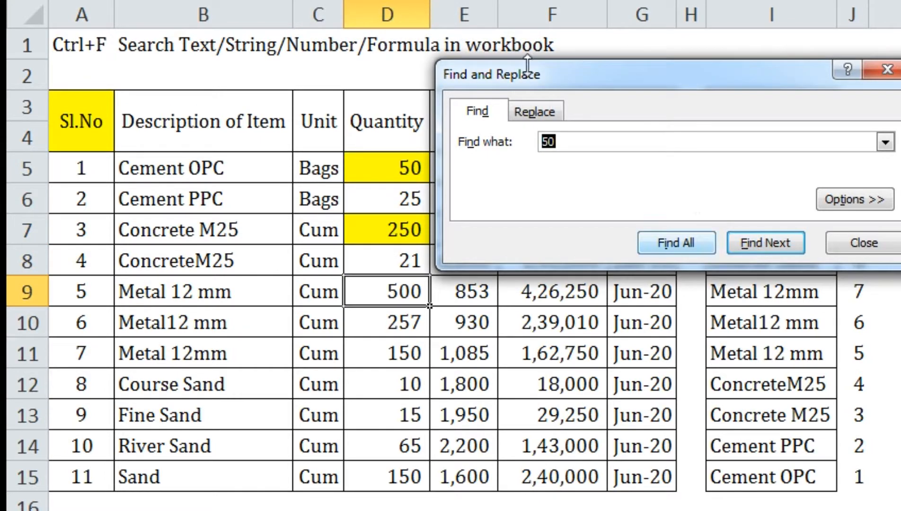
pyautogui.click(385, 1)
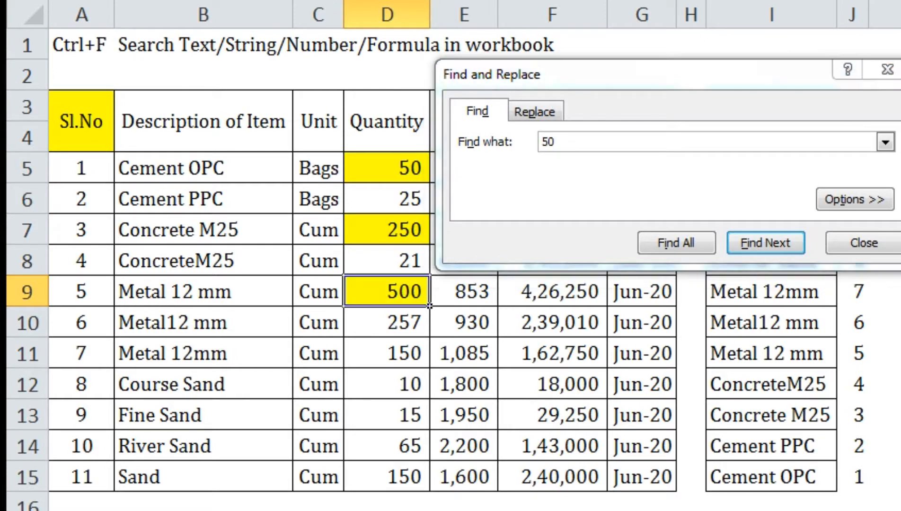
# Step: Continue the search for 50 to cells D11 and E13, filling each with yellow
pyautogui.click(782, 238)
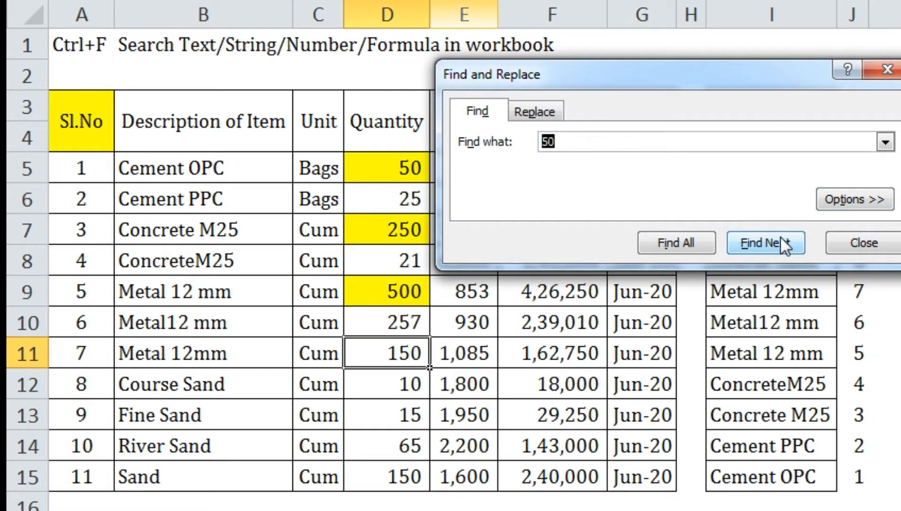
pyautogui.click(274, 1)
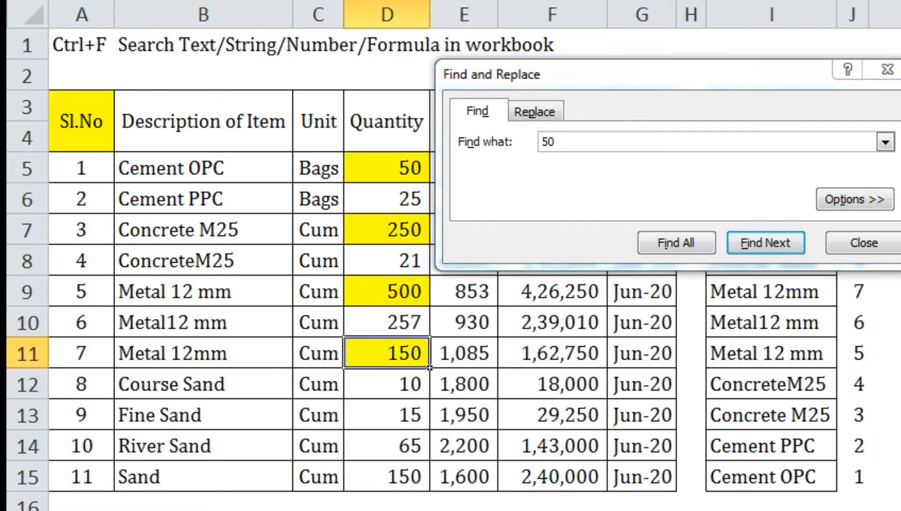
pyautogui.click(781, 240)
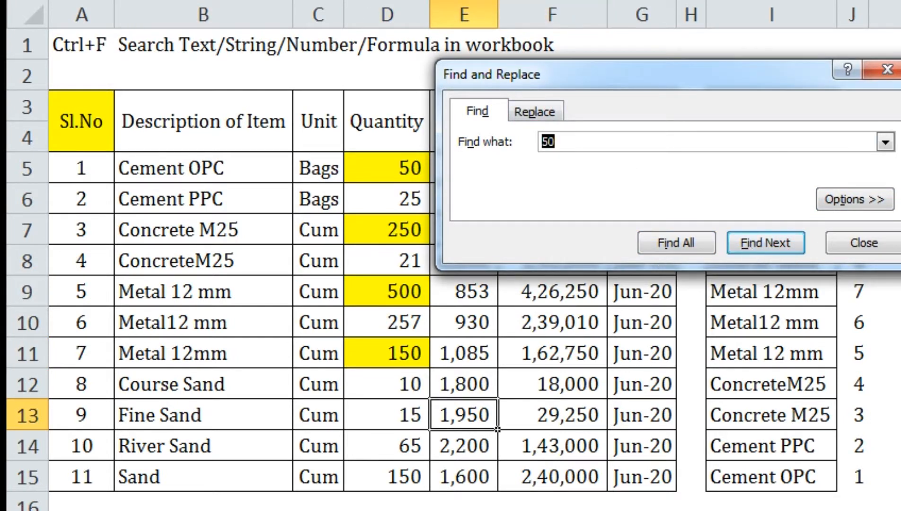
pyautogui.click(275, 1)
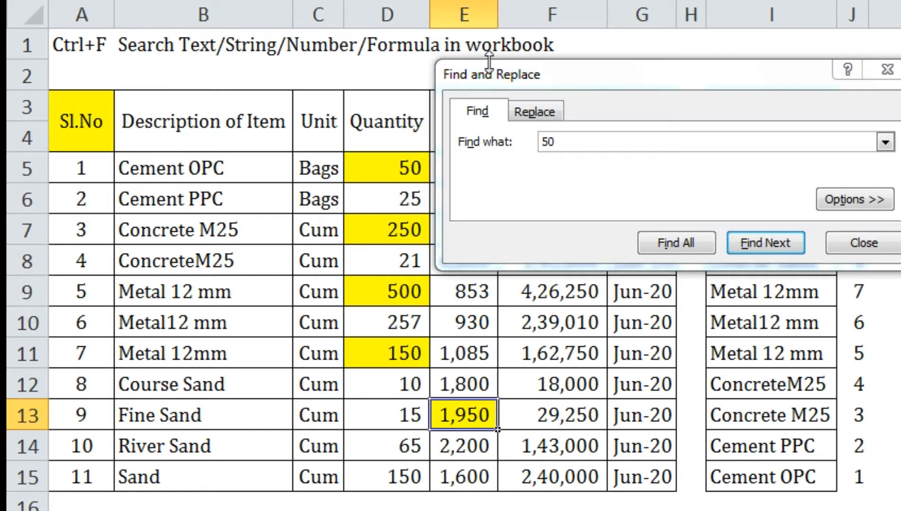
# Step: Search for Bags and fill the two matching Unit cells, C5 and C6, with light blue
pyautogui.doubleClick(582, 141)
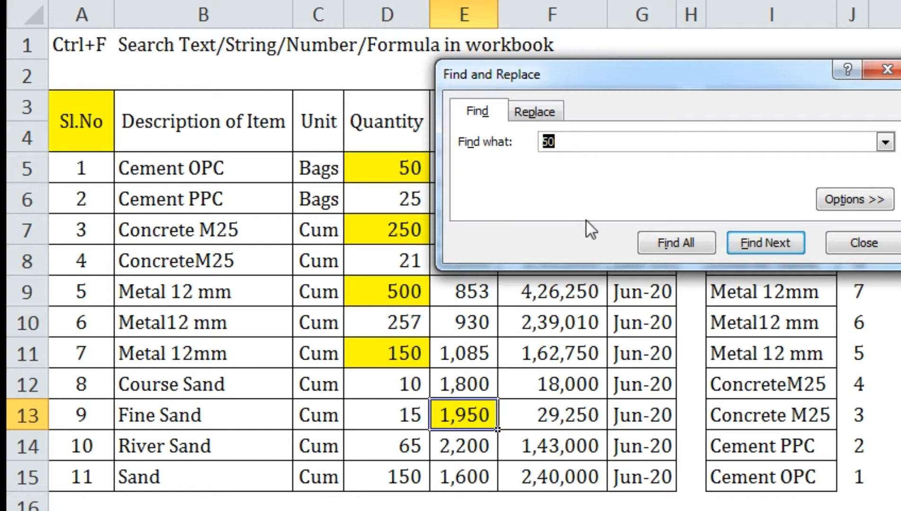
pyautogui.write('Bag')
pyautogui.write('s')
pyautogui.click(780, 242)
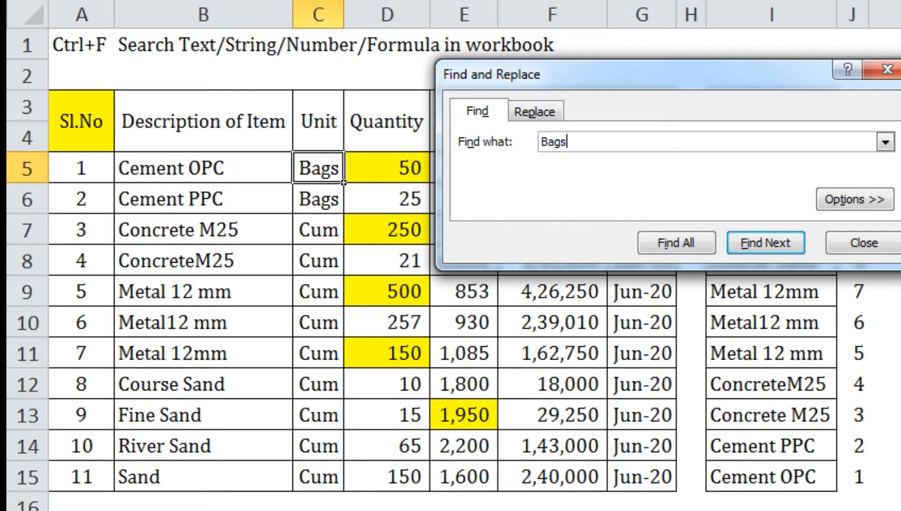
pyautogui.click(347, 1)
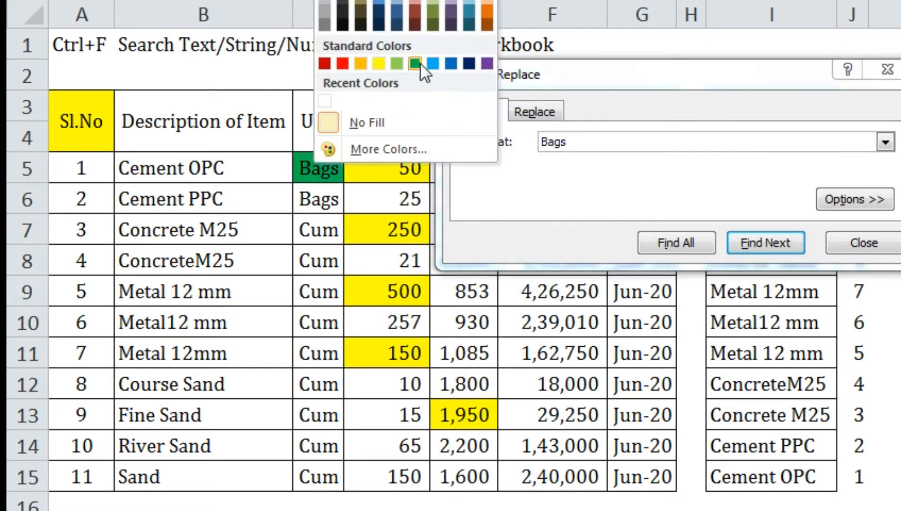
pyautogui.click(396, 3)
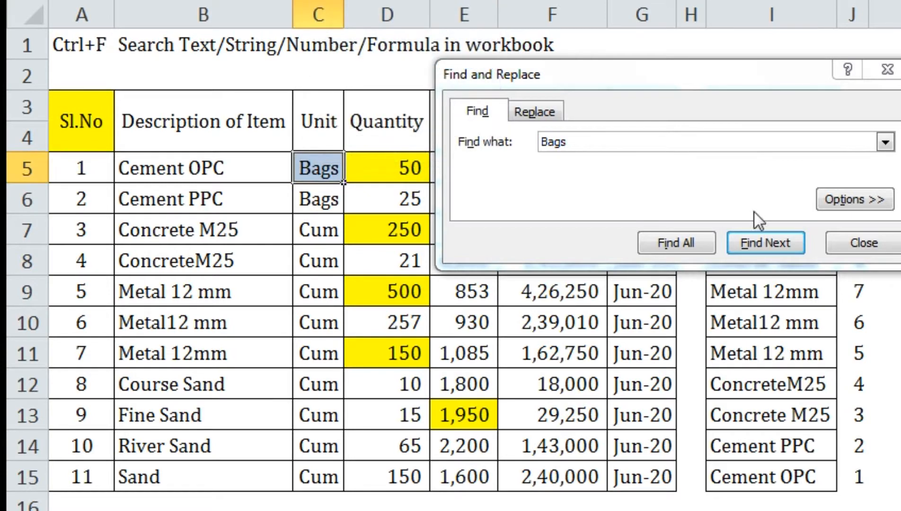
pyautogui.click(770, 241)
pyautogui.click(333, 1)
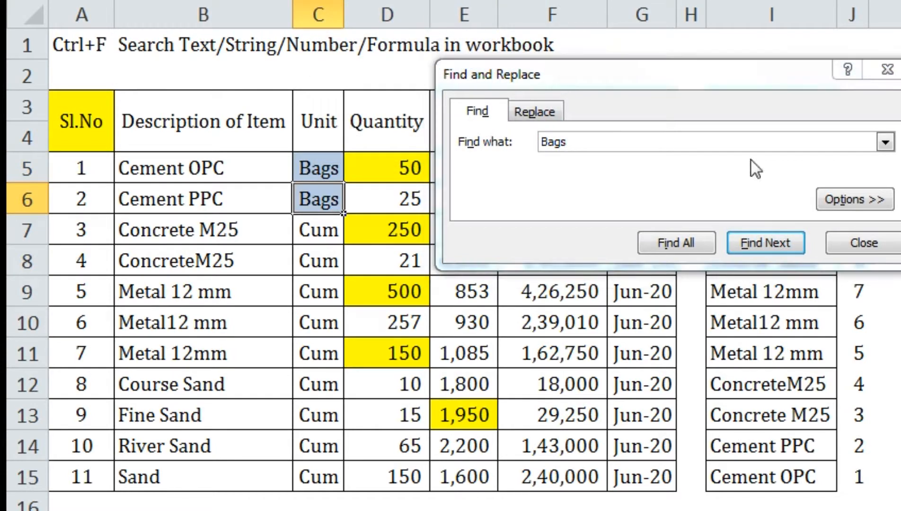
# Step: Cycle through the remaining matches for Bags to check for further occurrences and close the search
pyautogui.click(761, 241)
pyautogui.click(756, 244)
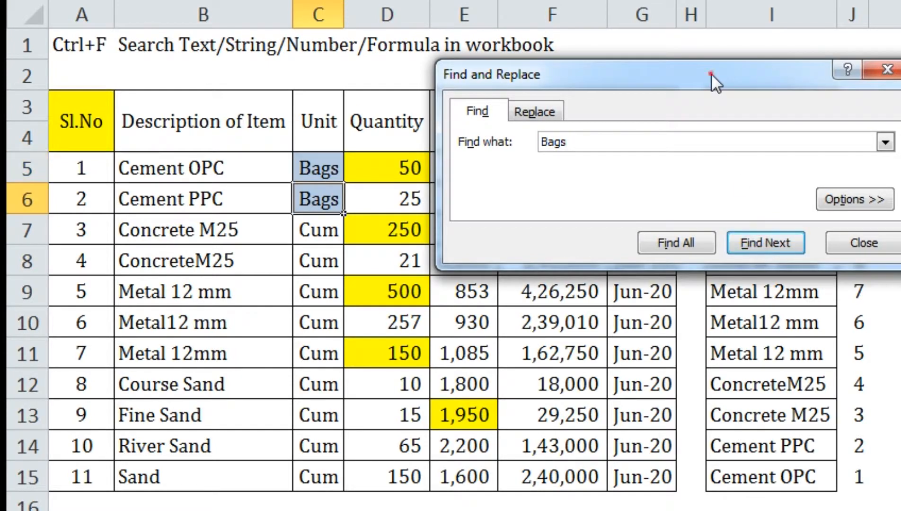
pyautogui.moveTo(710, 74); pyautogui.dragTo(520, 509)
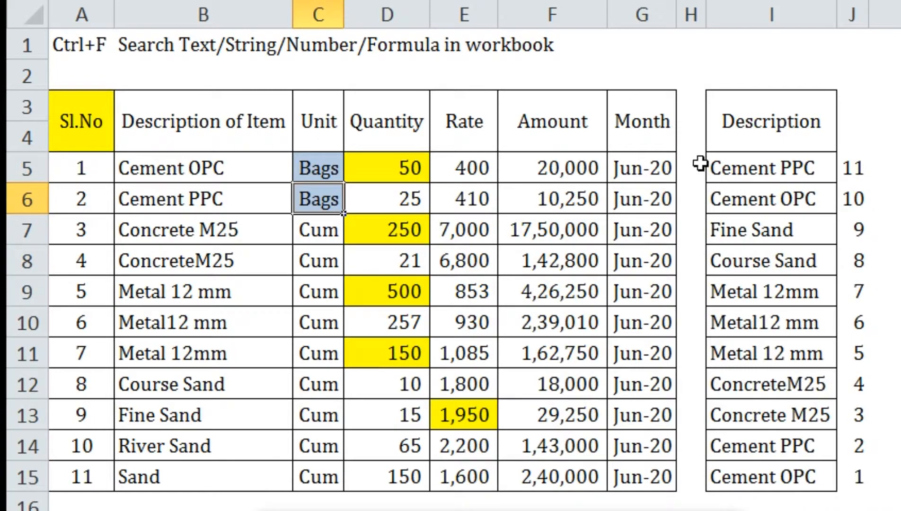
pyautogui.moveTo(603, 510); pyautogui.dragTo(697, 84)
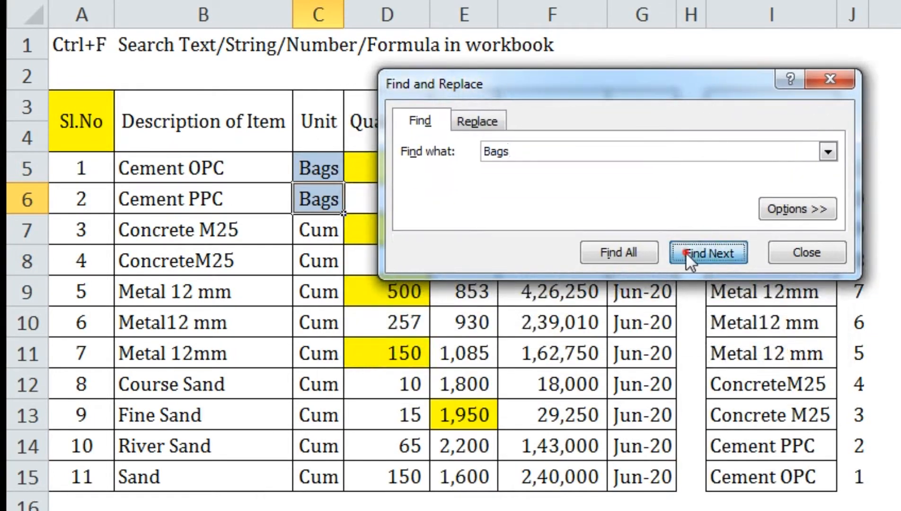
pyautogui.click(686, 253)
pyautogui.click(685, 256)
pyautogui.click(687, 258)
pyautogui.click(688, 259)
pyautogui.click(689, 257)
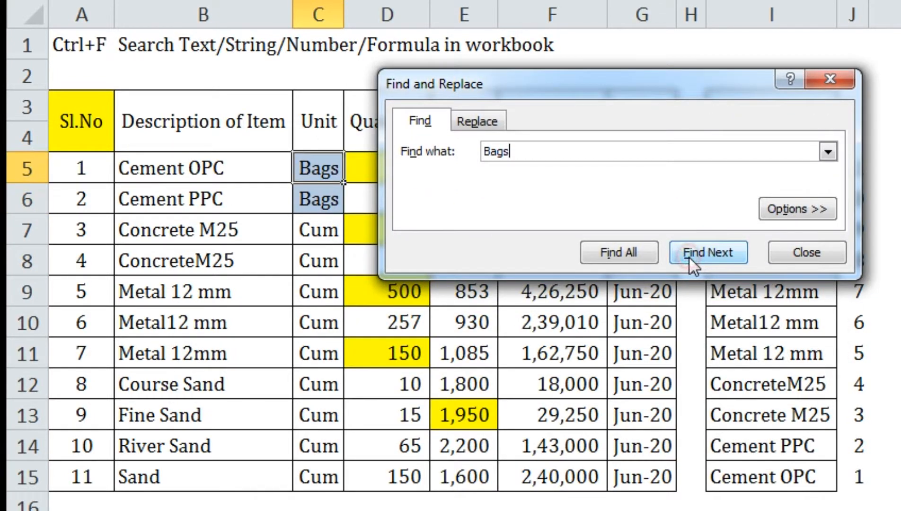
pyautogui.click(799, 251)
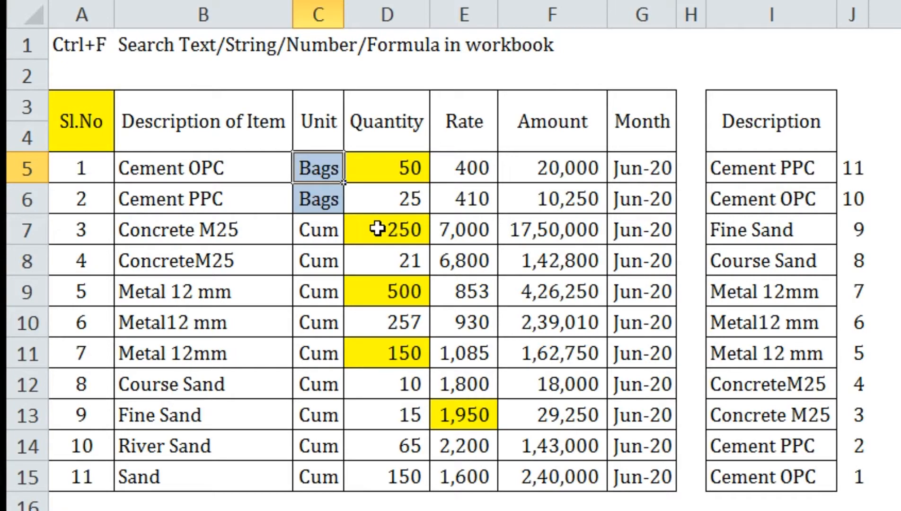
# Step: Reopen Find with its extended options shown and keep the search within the current sheet
pyautogui.hotkey('ctrl', 'f')
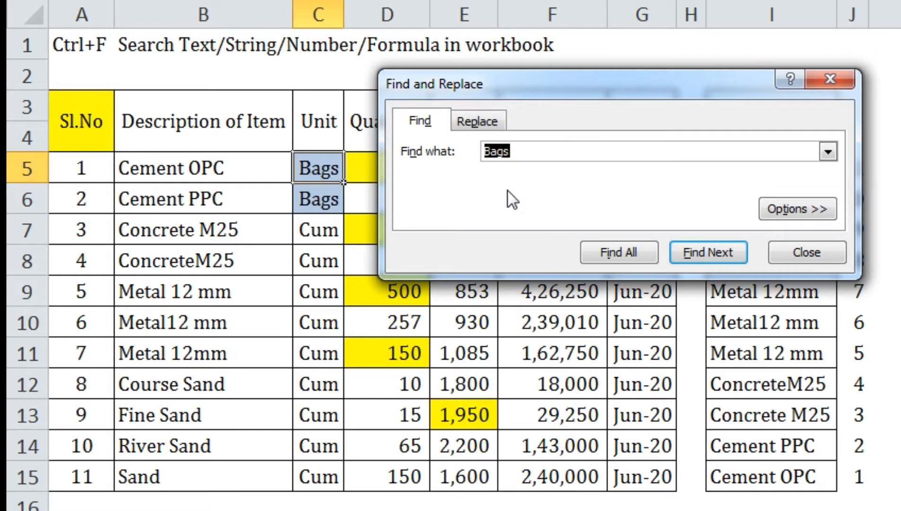
pyautogui.click(785, 209)
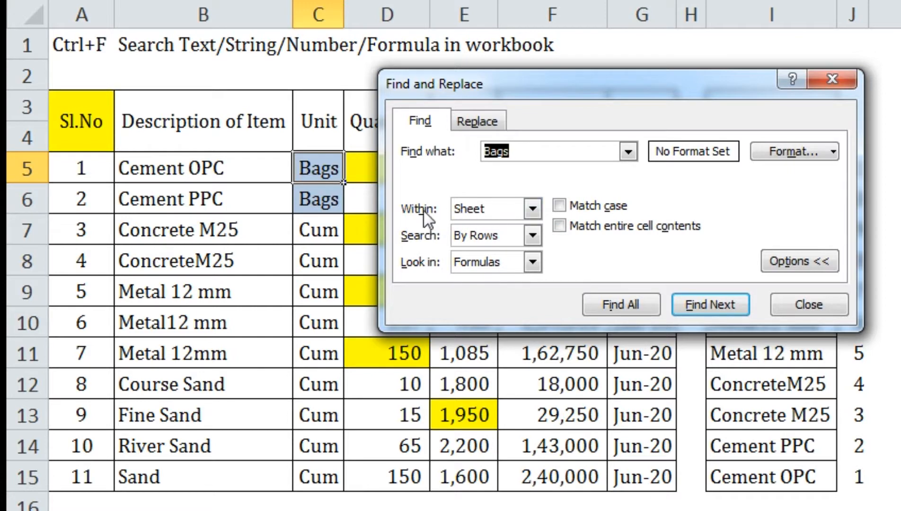
pyautogui.click(533, 209)
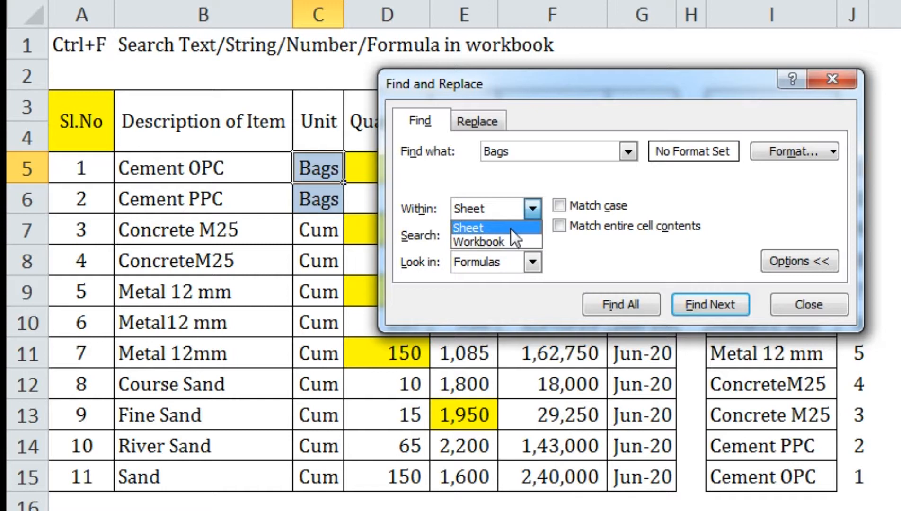
pyautogui.click(454, 176)
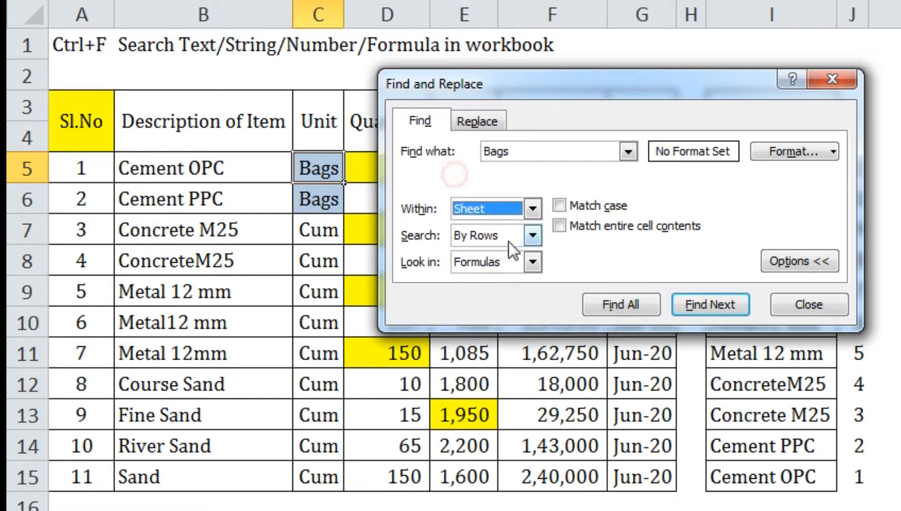
# Step: Set the search order to By Columns and keep looking in Formulas
pyautogui.click(532, 235)
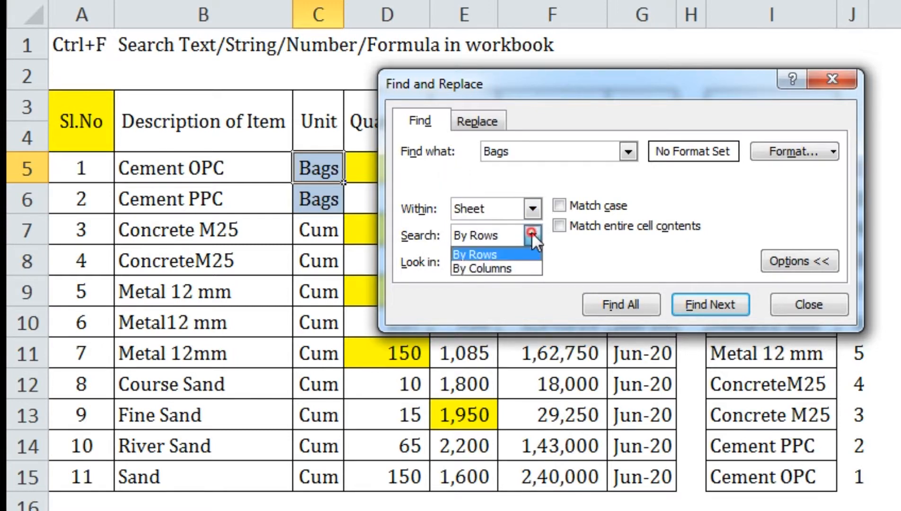
pyautogui.click(498, 253)
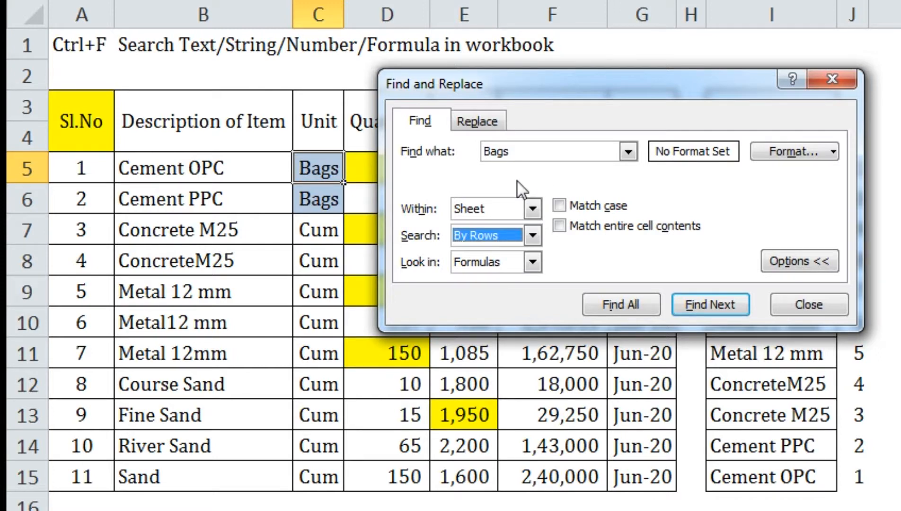
pyautogui.click(491, 237)
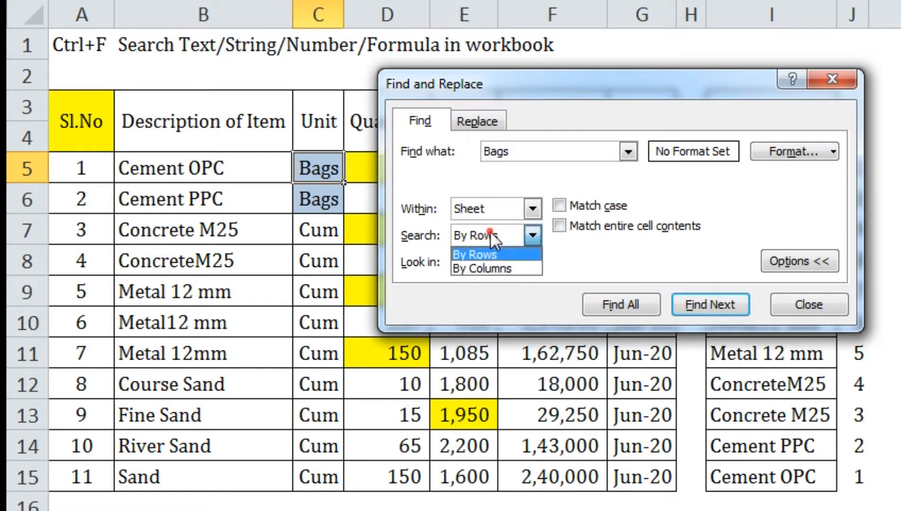
pyautogui.click(493, 269)
pyautogui.moveTo(534, 88); pyautogui.dragTo(626, 88)
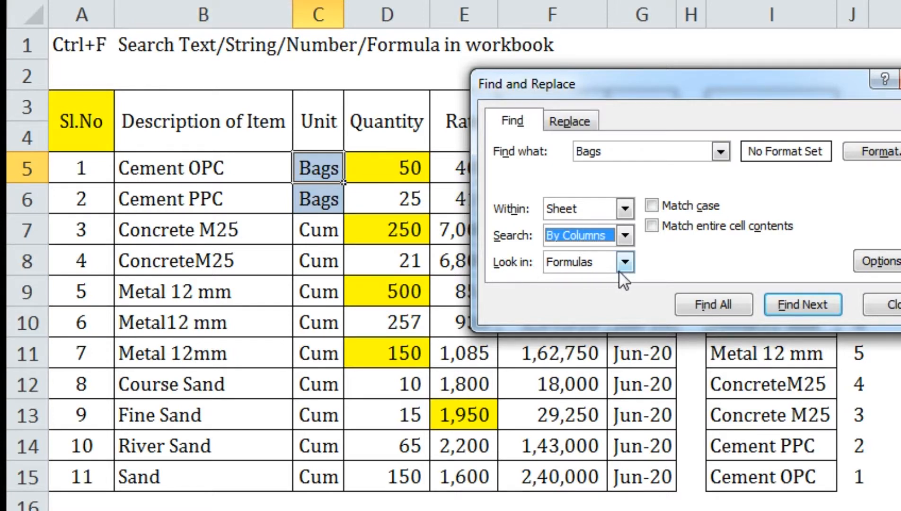
pyautogui.click(574, 264)
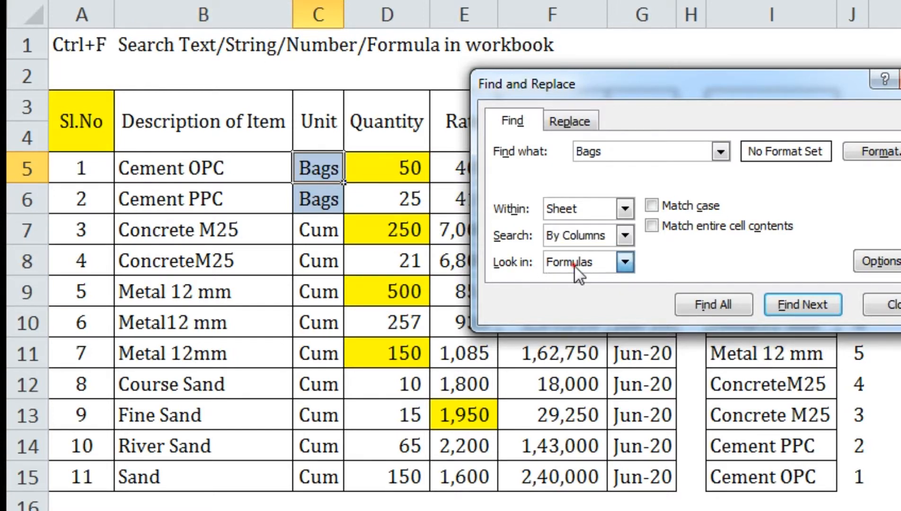
pyautogui.click(574, 265)
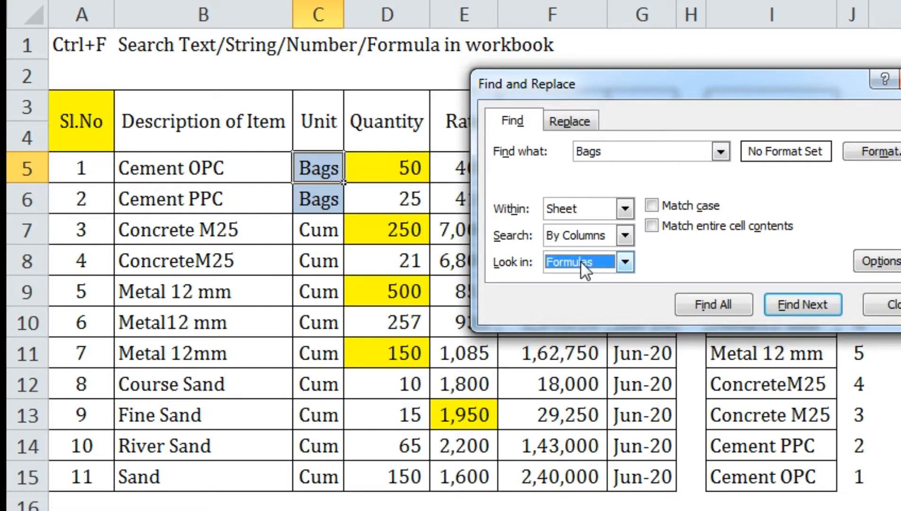
pyautogui.moveTo(713, 84); pyautogui.dragTo(417, 158)
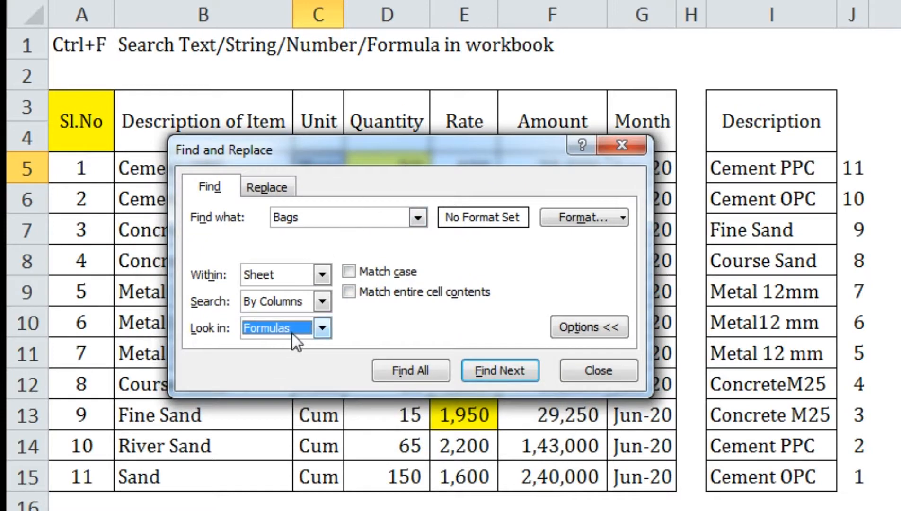
# Step: Close the search and examine the INDEX and MATCH formula behind Cement PPC in cell I14 without changing it
pyautogui.doubleClick(288, 218)
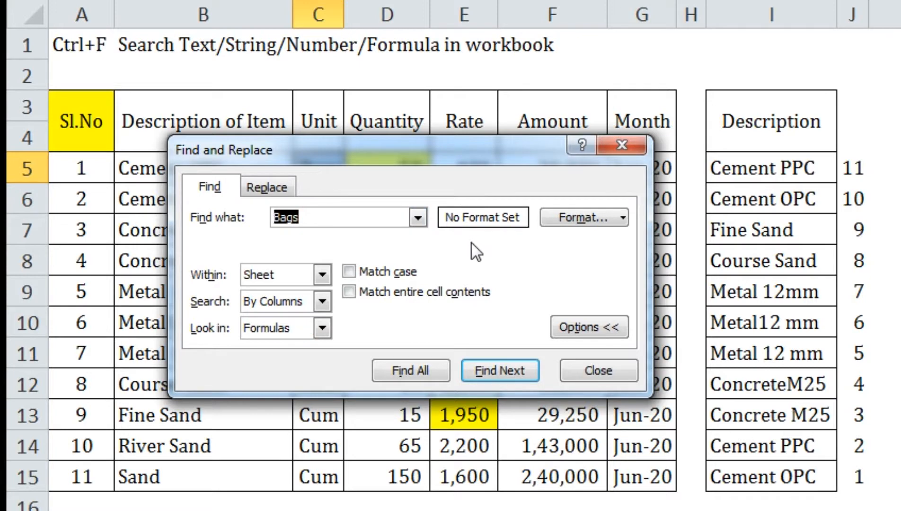
pyautogui.click(634, 145)
pyautogui.click(769, 443)
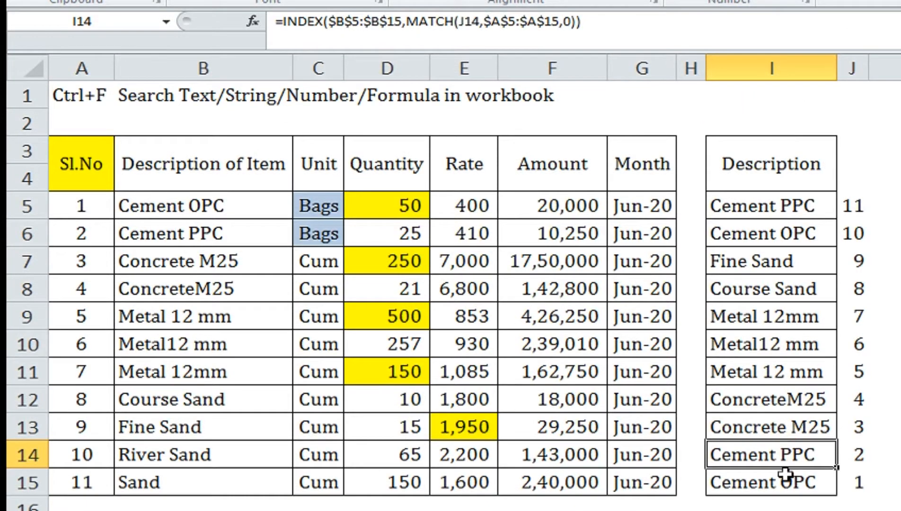
pyautogui.press('F2')
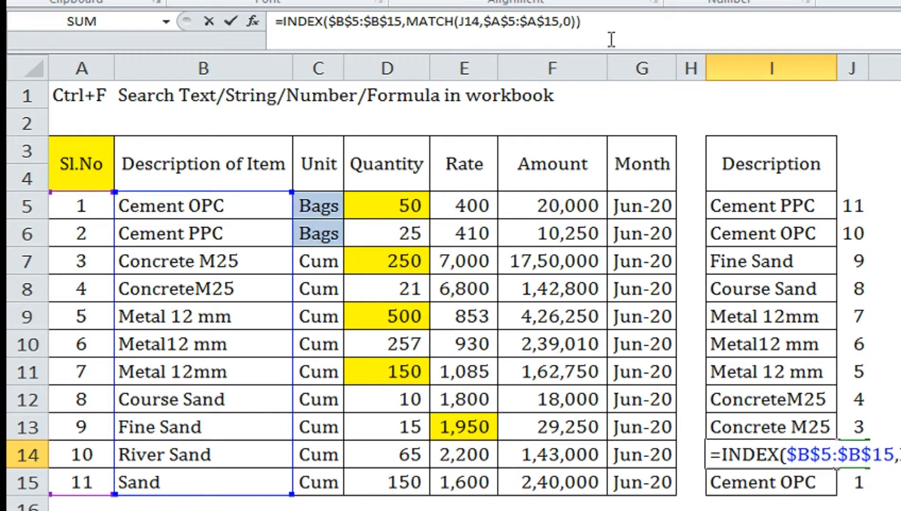
pyautogui.moveTo(610, 21); pyautogui.dragTo(253, 23)
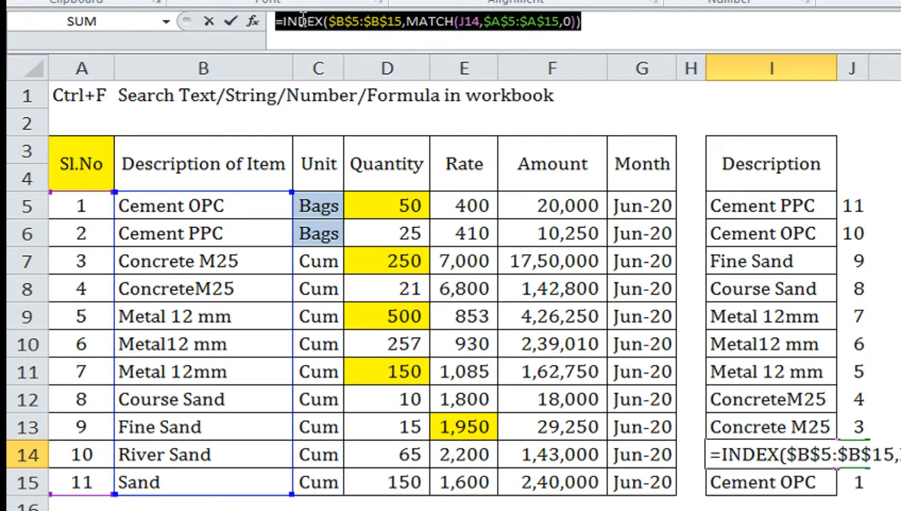
pyautogui.hotkey('ctrl', 'Return')
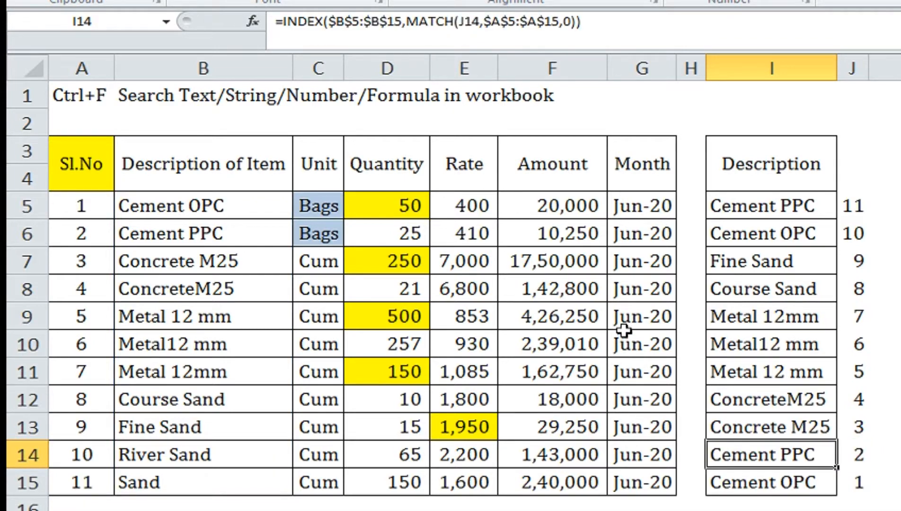
# Step: Reopen Find and enter cement as the search text, keeping the table's cement entries in view
pyautogui.hotkey('ctrl', 'f')
pyautogui.write('cement')
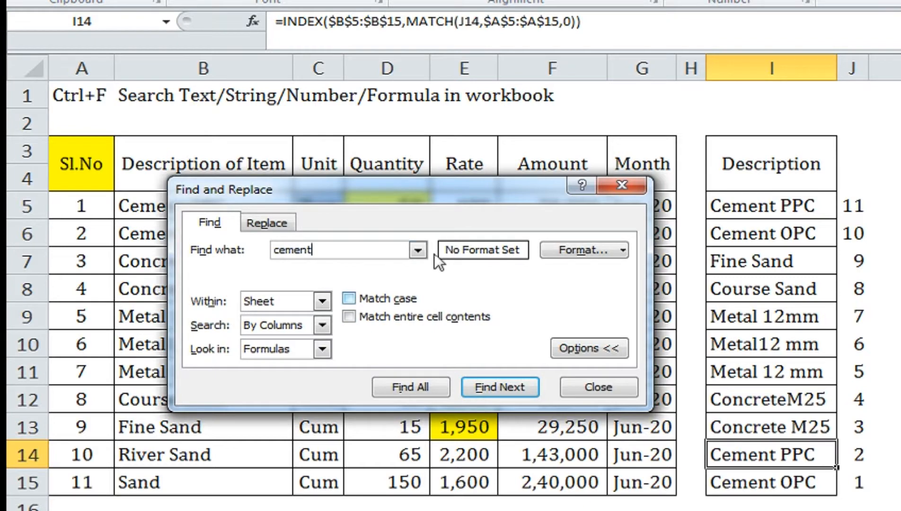
pyautogui.moveTo(455, 192); pyautogui.dragTo(617, 78)
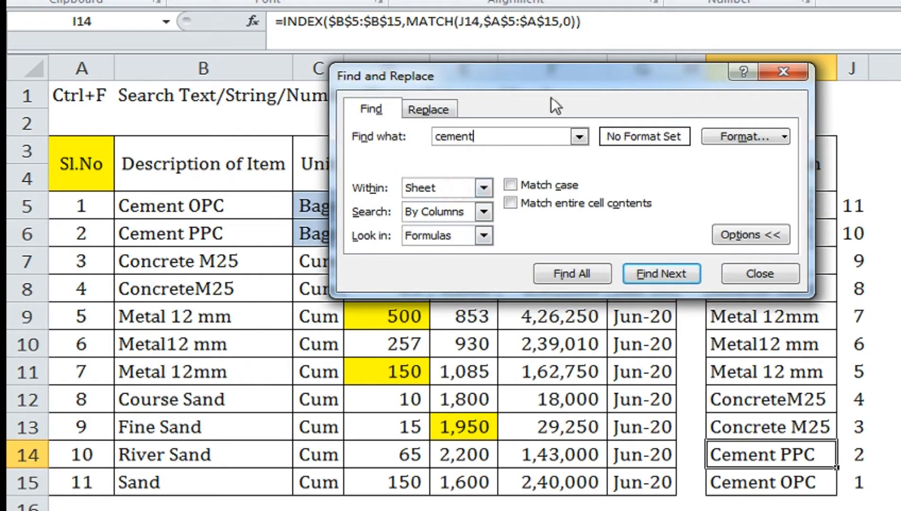
pyautogui.moveTo(560, 77); pyautogui.dragTo(382, 308)
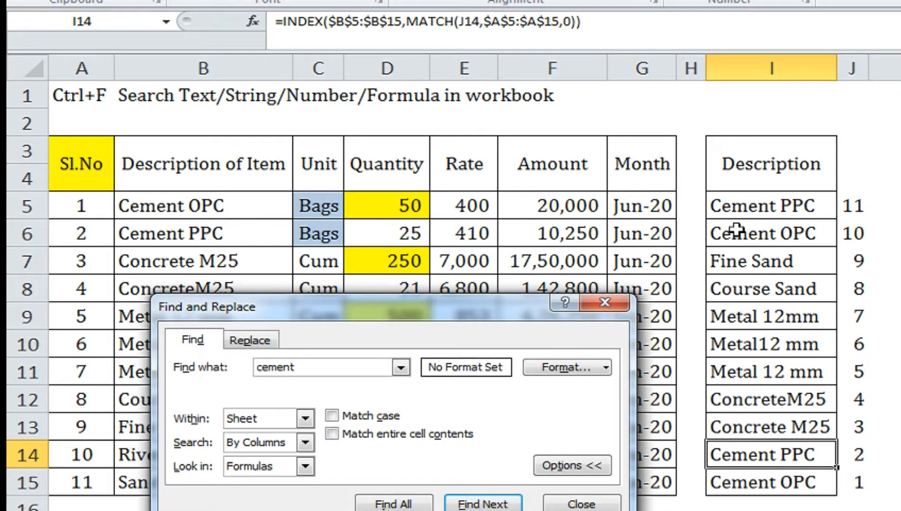
# Step: Examine the Cement entries by selecting B5:B6, I5:I6 and I14:I15 in turn
pyautogui.moveTo(163, 204); pyautogui.dragTo(171, 235)
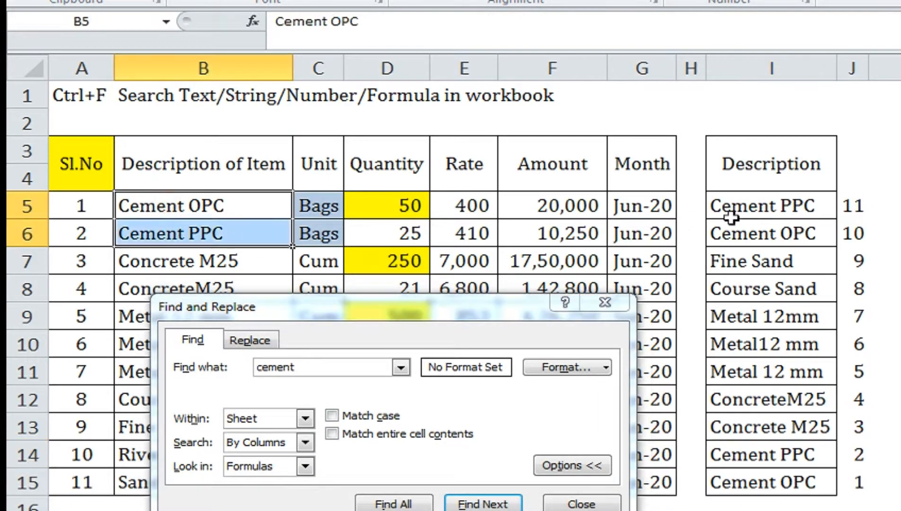
pyautogui.moveTo(733, 205); pyautogui.dragTo(746, 234)
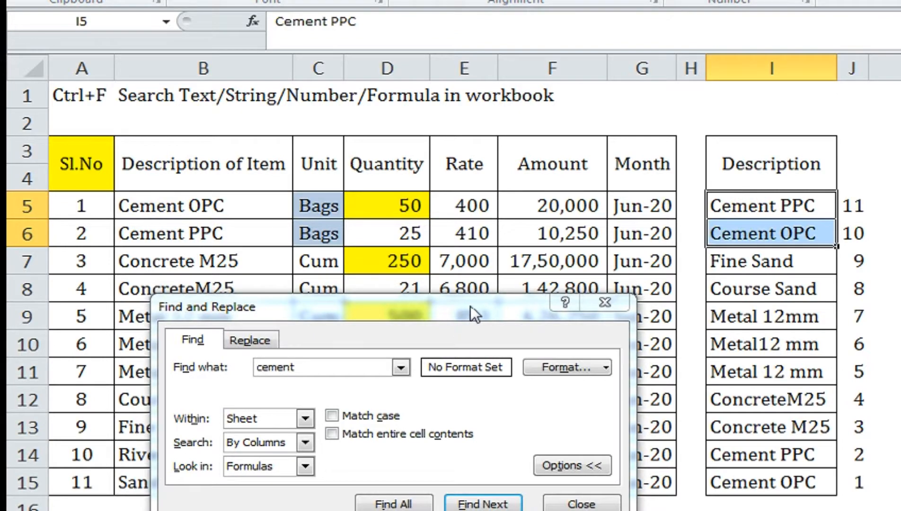
pyautogui.moveTo(467, 314); pyautogui.dragTo(438, 287)
pyautogui.moveTo(770, 452); pyautogui.dragTo(760, 485)
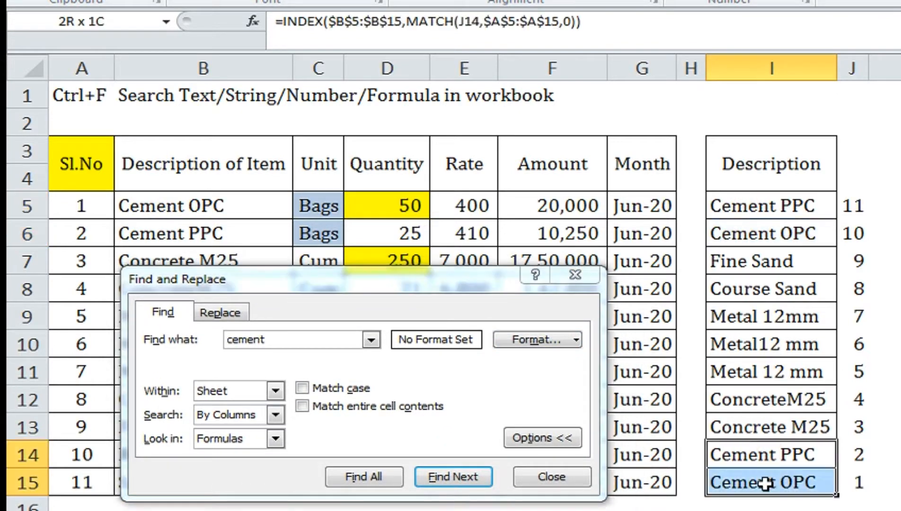
# Step: Try to find all occurrences of cement within the selected cells I14:I15, looking in Formulas
pyautogui.click(427, 282)
pyautogui.moveTo(454, 280); pyautogui.dragTo(500, 258)
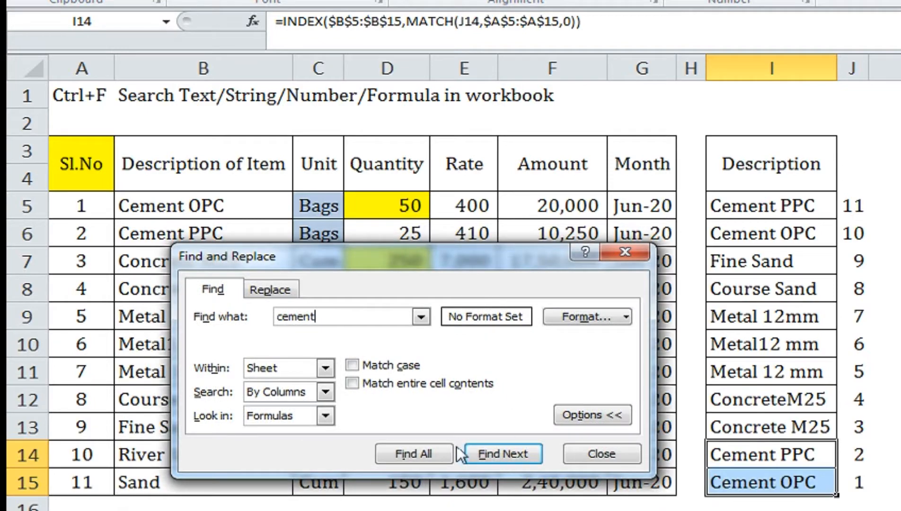
pyautogui.click(429, 455)
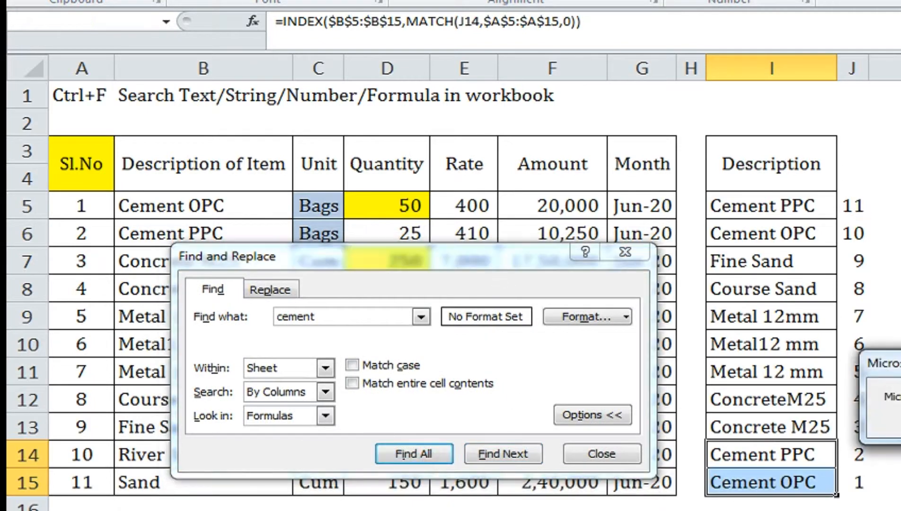
pyautogui.press('Return')
pyautogui.moveTo(471, 264); pyautogui.dragTo(614, 81)
pyautogui.click(544, 275)
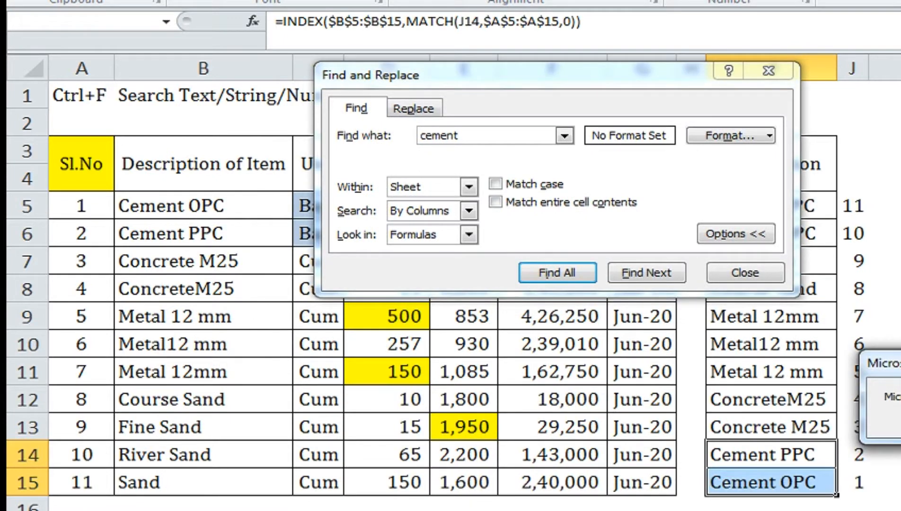
# Step: Try to find the next occurrence of cement within the selected cells I14:I15, and reduce the selection to I14
pyautogui.press('Return')
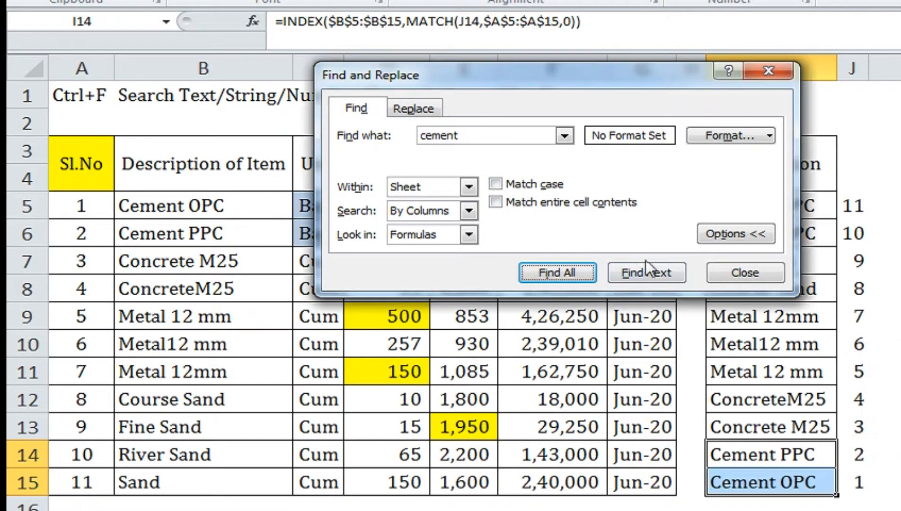
pyautogui.click(660, 274)
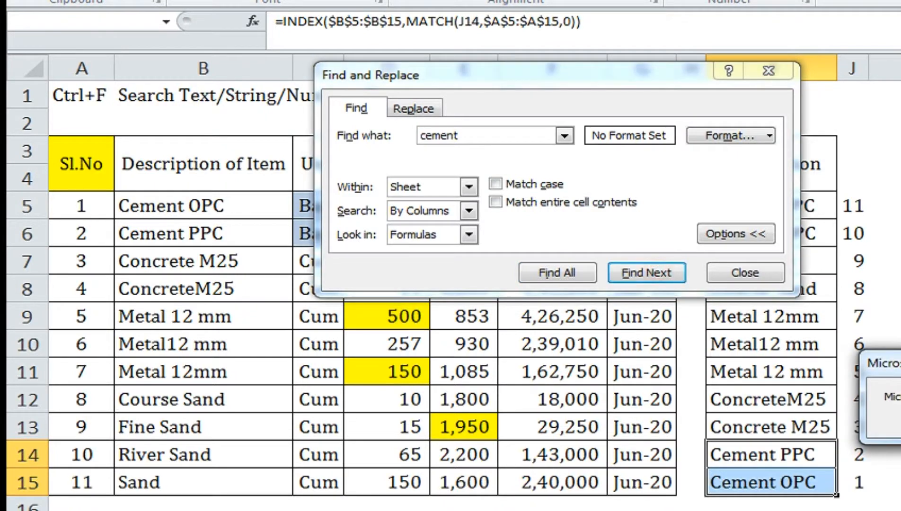
pyautogui.press('Return')
pyautogui.click(776, 457)
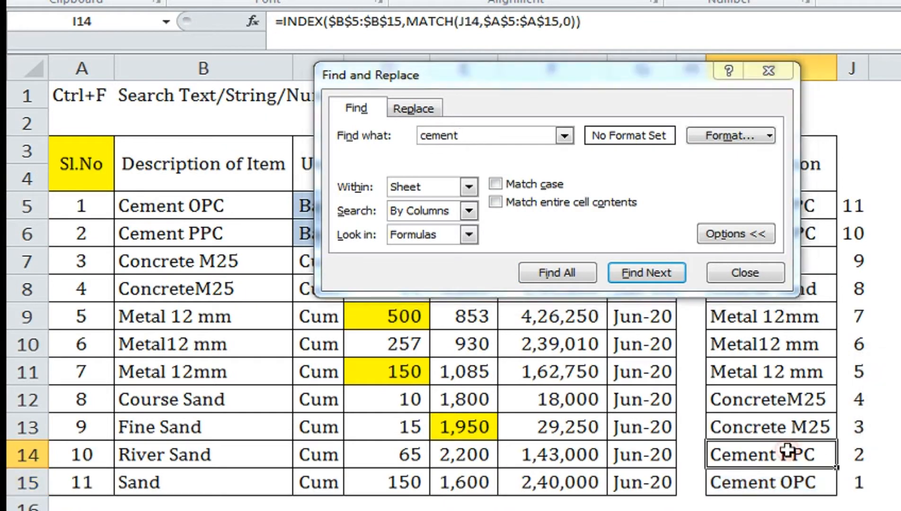
# Step: Find all occurrences of cement in the whole sheet, looking in Formulas, and enlarge the results list
pyautogui.click(173, 124)
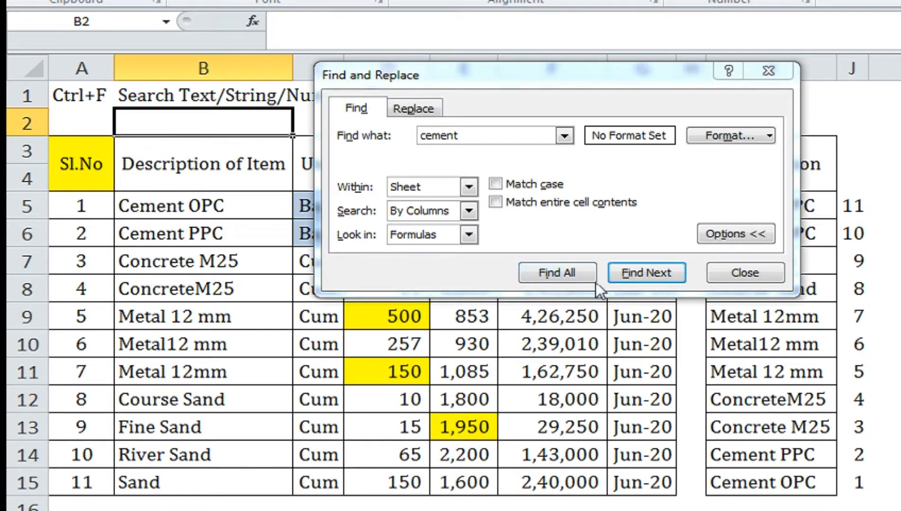
pyautogui.click(550, 272)
pyautogui.moveTo(783, 378); pyautogui.dragTo(825, 495)
pyautogui.moveTo(610, 76); pyautogui.dragTo(707, 129)
pyautogui.moveTo(708, 199); pyautogui.dragTo(710, 1)
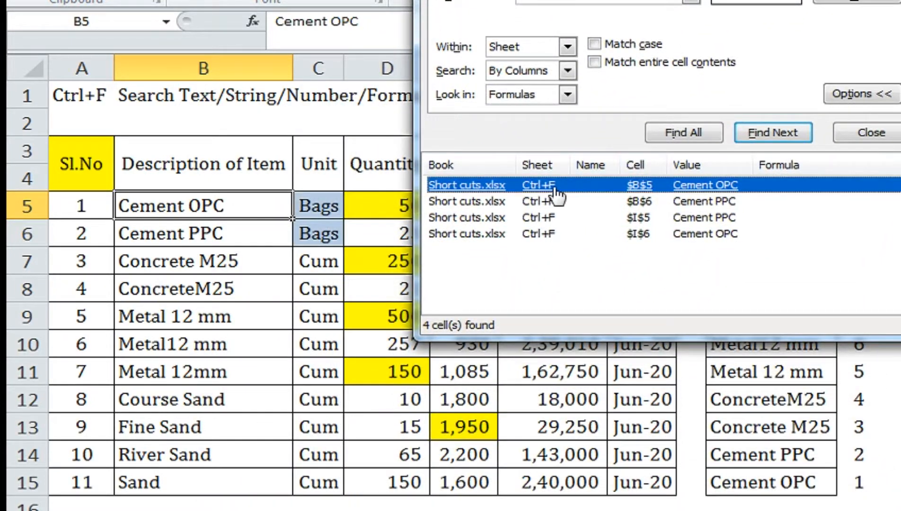
# Step: Visit the found cells B6, I5 and I6, and compare them with the Cement entries in I14 and I15
pyautogui.click(641, 201)
pyautogui.moveTo(708, 0); pyautogui.dragTo(280, 11)
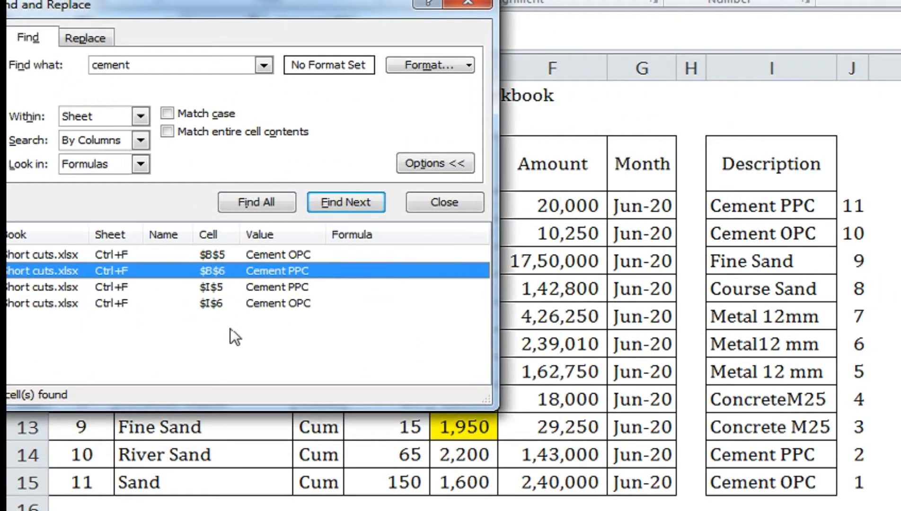
pyautogui.click(212, 286)
pyautogui.click(211, 304)
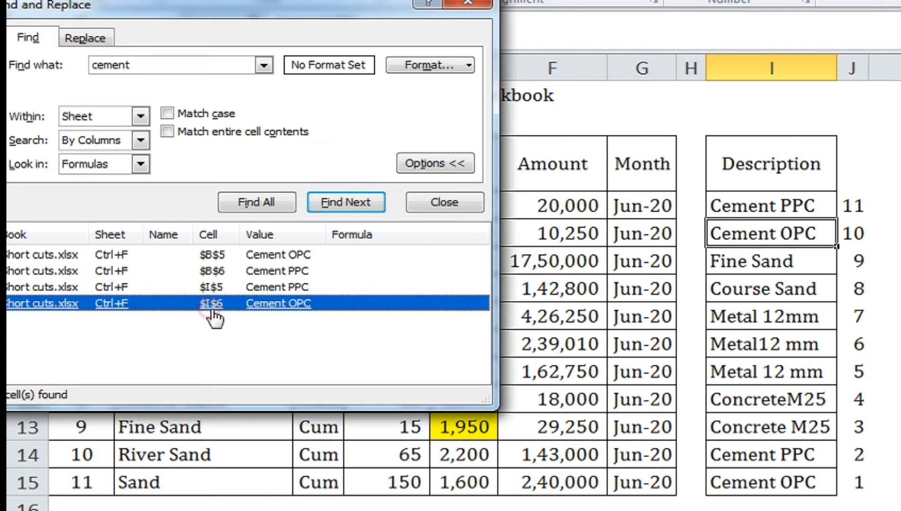
pyautogui.click(781, 456)
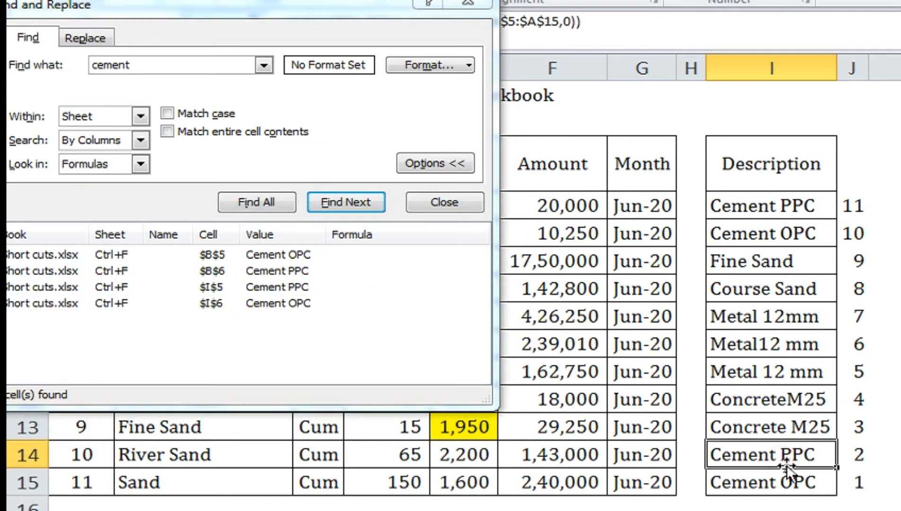
pyautogui.click(786, 482)
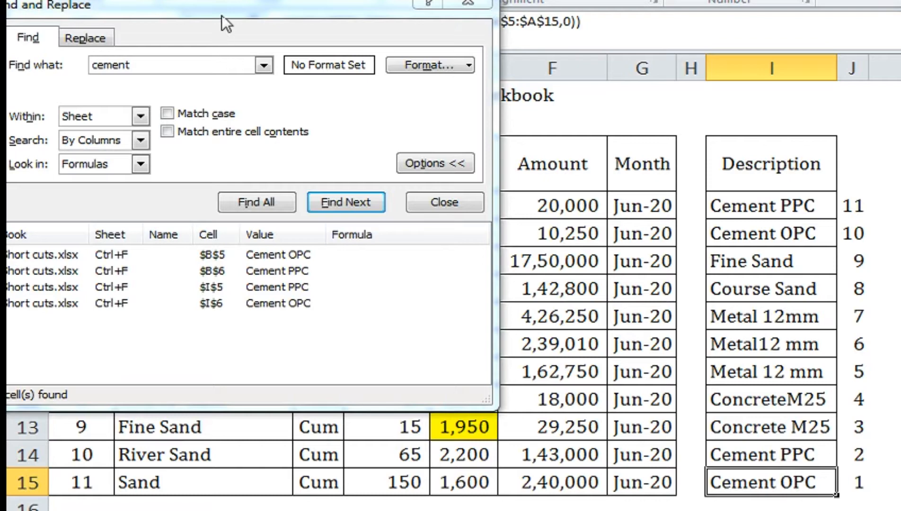
# Step: Close the search and examine the INDEX array reference in cell I14's formula without changing it
pyautogui.moveTo(222, 15); pyautogui.dragTo(300, 36)
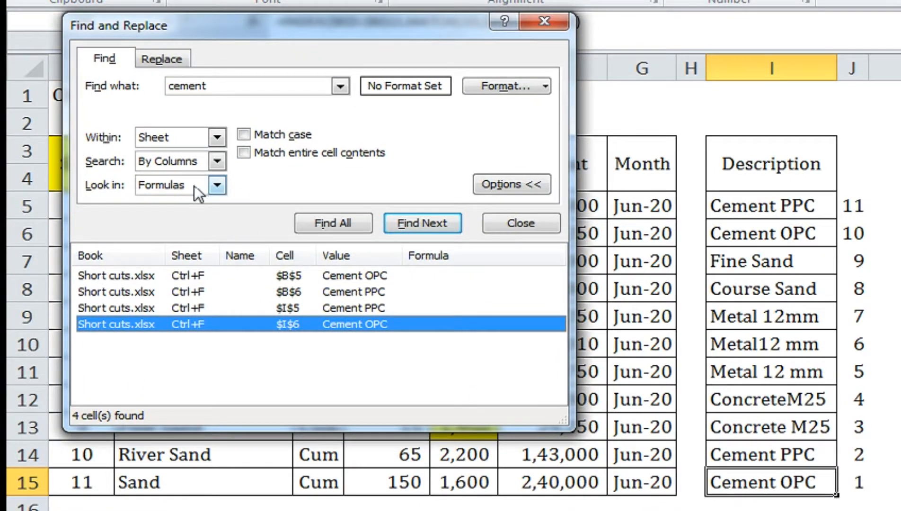
pyautogui.click(549, 20)
pyautogui.doubleClick(814, 456)
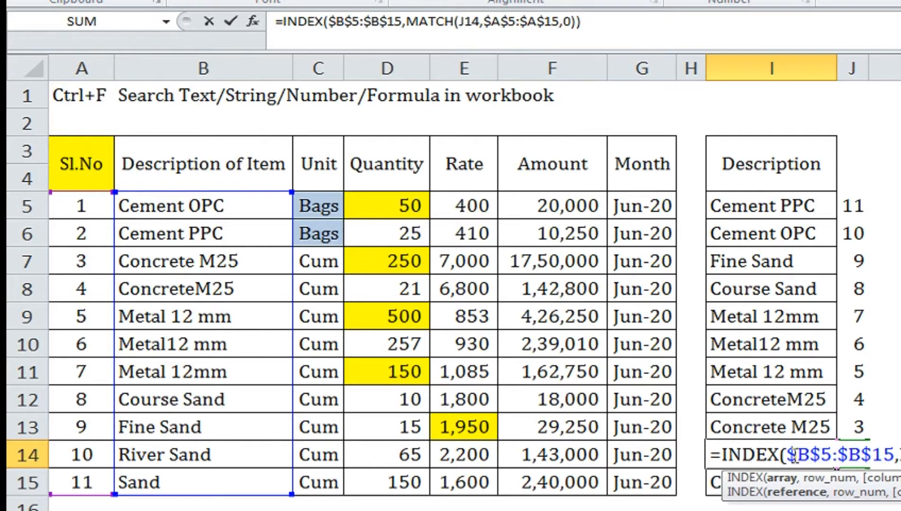
pyautogui.moveTo(786, 455); pyautogui.dragTo(883, 455)
pyautogui.click(899, 455)
pyautogui.hotkey('ctrl', 'Return')
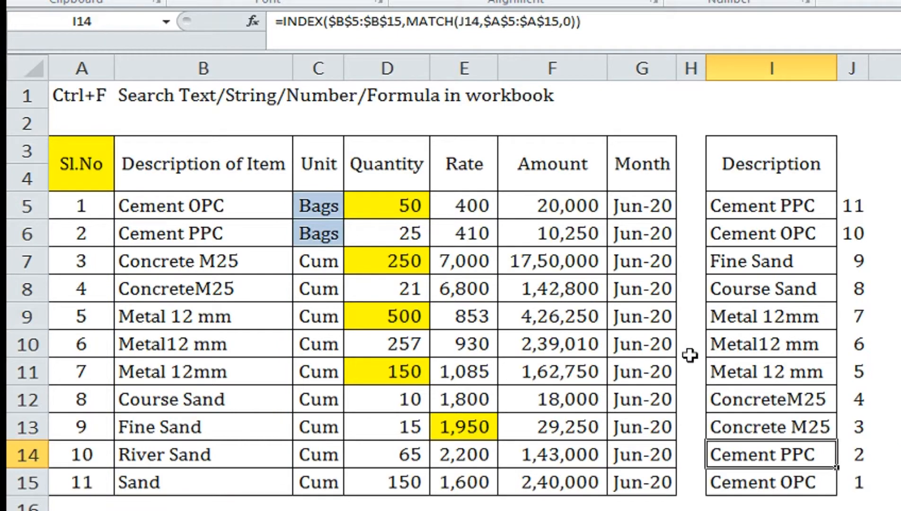
# Step: Reopen Find, set the search to look in Values instead of Formulas, and close the dialog
pyautogui.hotkey('ctrl', 'f')
pyautogui.click(186, 286)
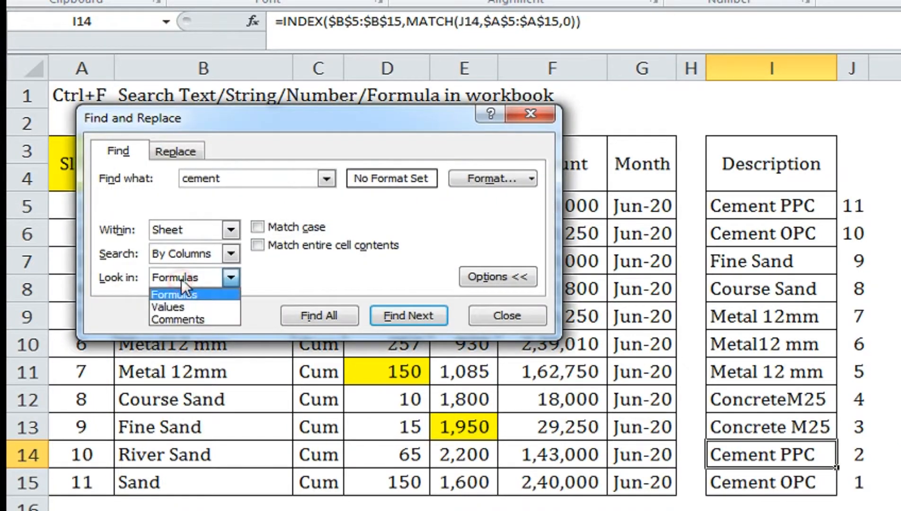
pyautogui.click(187, 305)
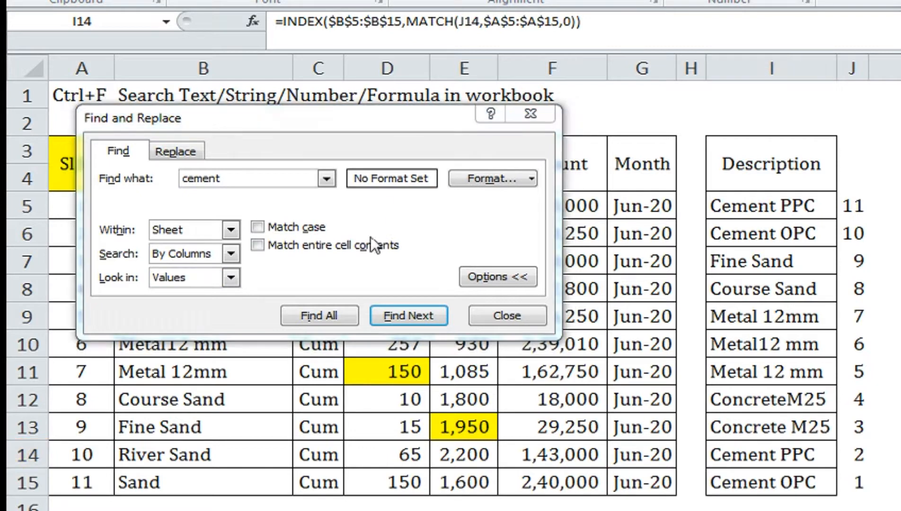
pyautogui.click(509, 317)
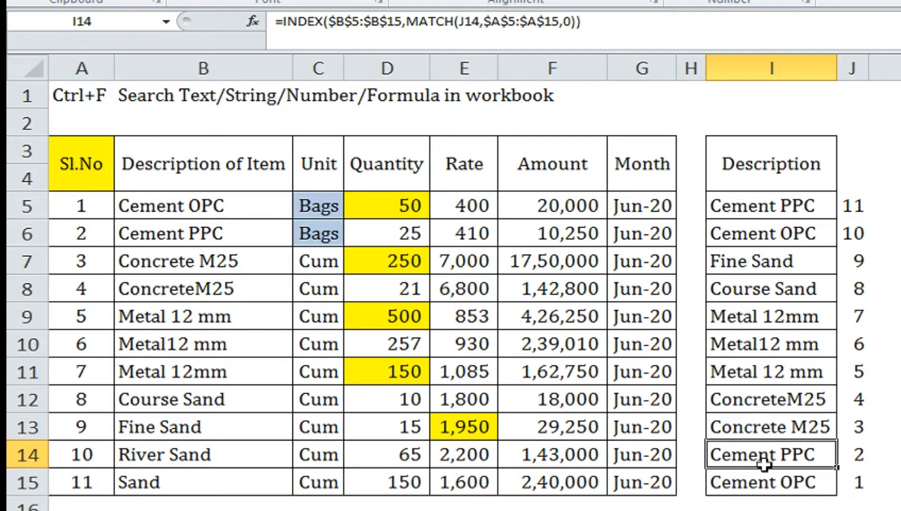
# Step: Find all occurrences of cement in the sheet, looking in Values, and enlarge the results list
pyautogui.hotkey('ctrl', 'f')
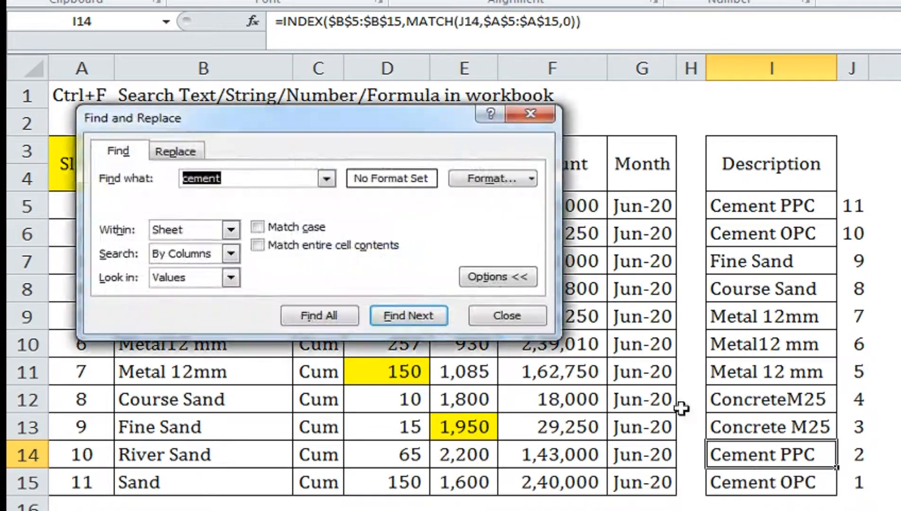
pyautogui.click(321, 316)
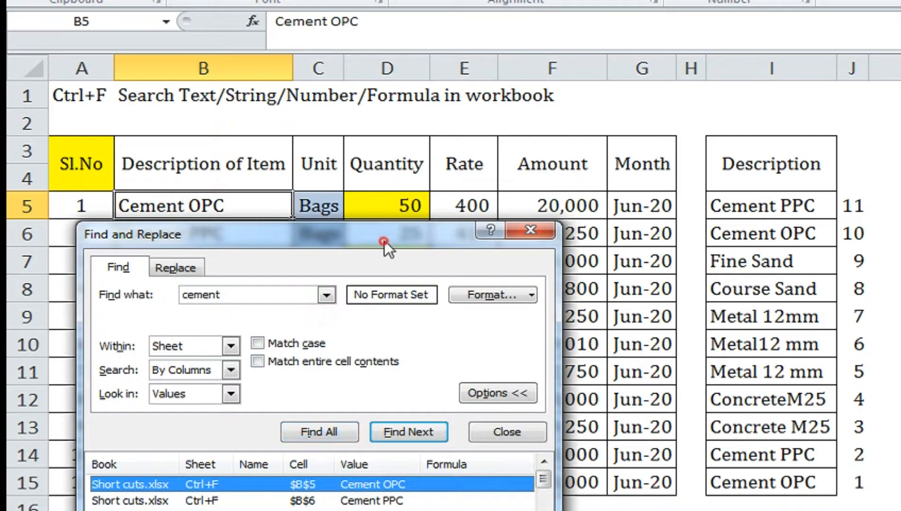
pyautogui.moveTo(384, 245); pyautogui.dragTo(354, 61)
pyautogui.moveTo(535, 363); pyautogui.dragTo(537, 482)
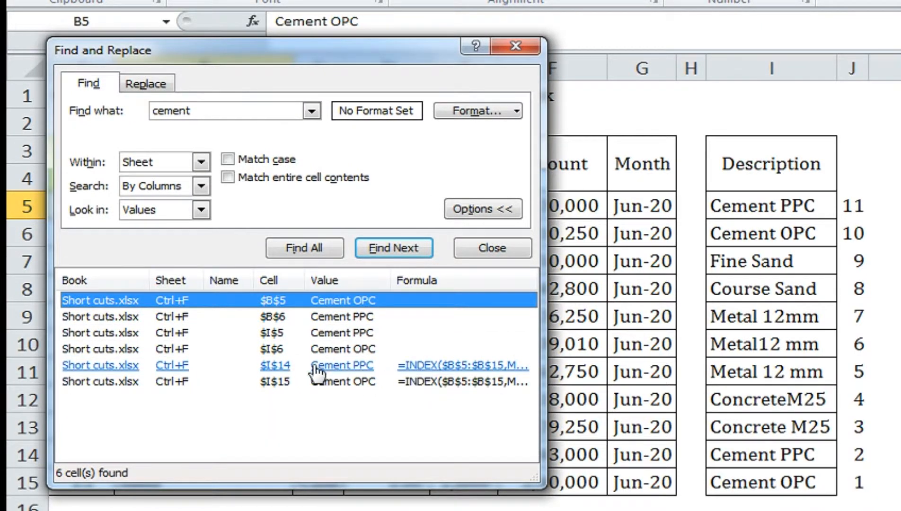
# Step: Visit the formula results found in I14 and I15, close the search, and select cell F8
pyautogui.click(278, 368)
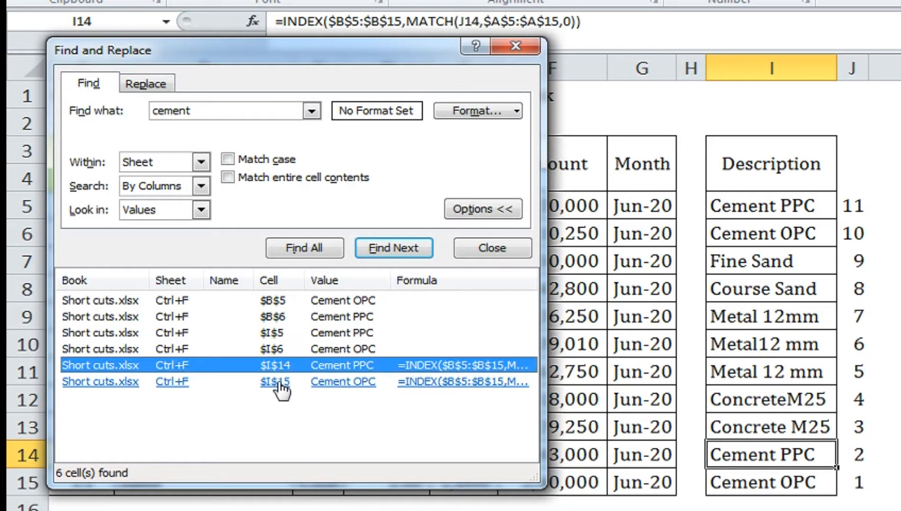
pyautogui.click(279, 382)
pyautogui.click(523, 51)
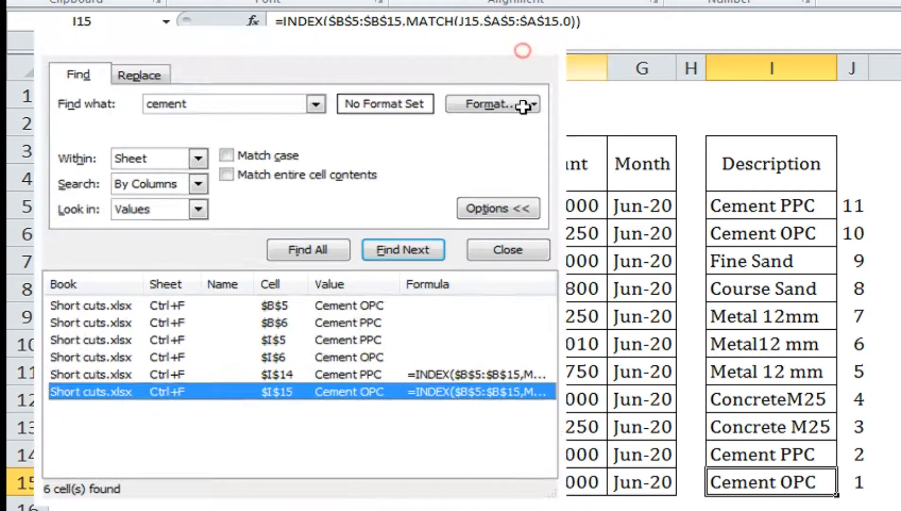
pyautogui.click(510, 287)
# Step: Reopen Find, review the available Look in choices, and close it without changing the setting
pyautogui.hotkey('ctrl', 'f')
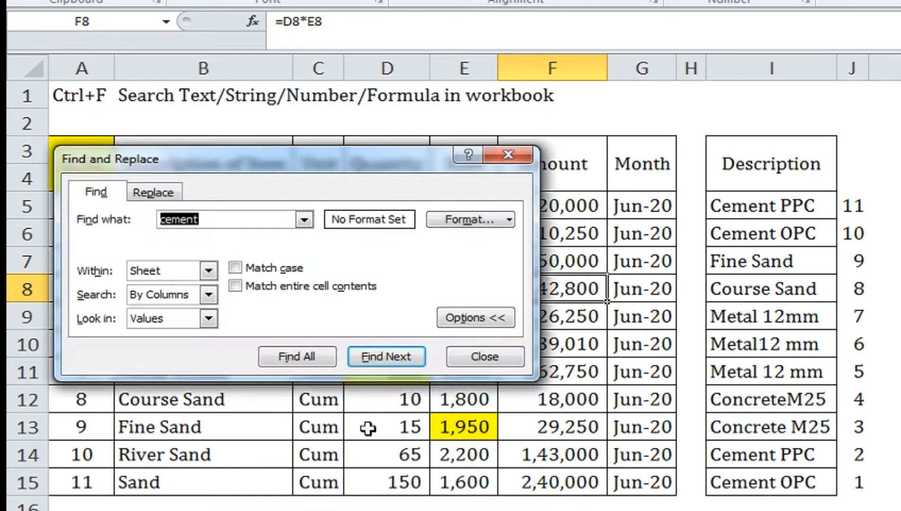
pyautogui.click(190, 321)
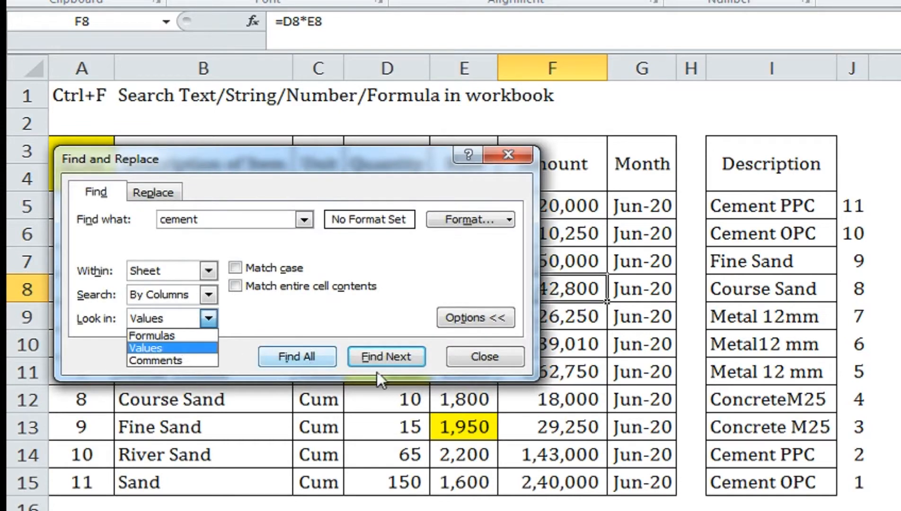
pyautogui.click(483, 356)
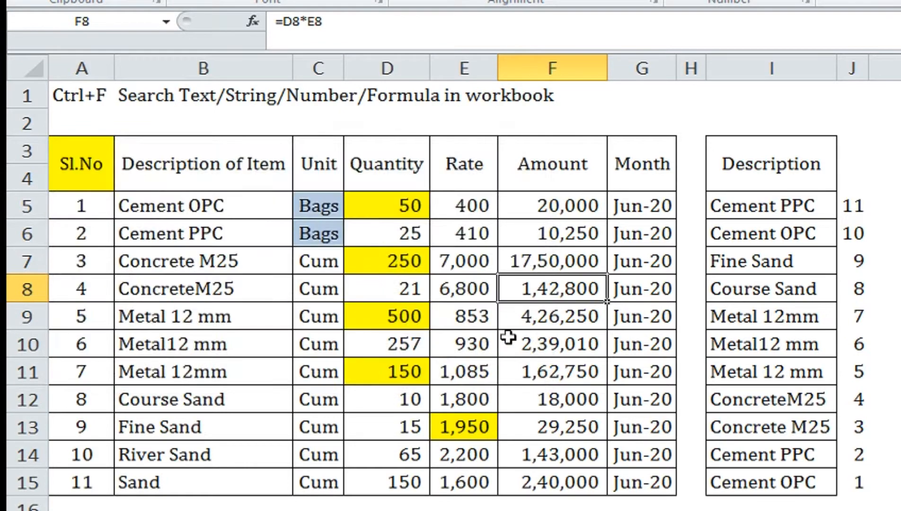
# Step: Reopen Find beside the Description of Item column, keep cement as the search text, and enable Match entire cell contents
pyautogui.hotkey('ctrl', 'f')
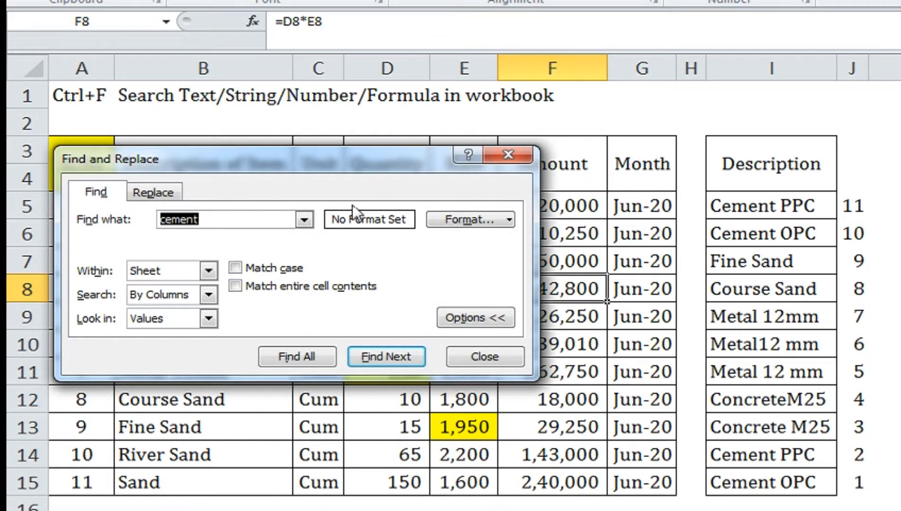
pyautogui.moveTo(339, 167); pyautogui.dragTo(629, 138)
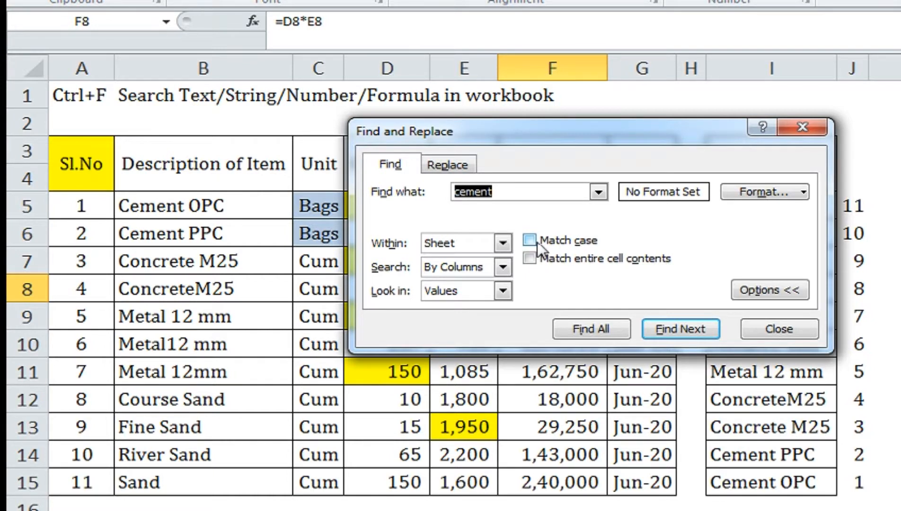
pyautogui.click(523, 192)
pyautogui.doubleClick(524, 192)
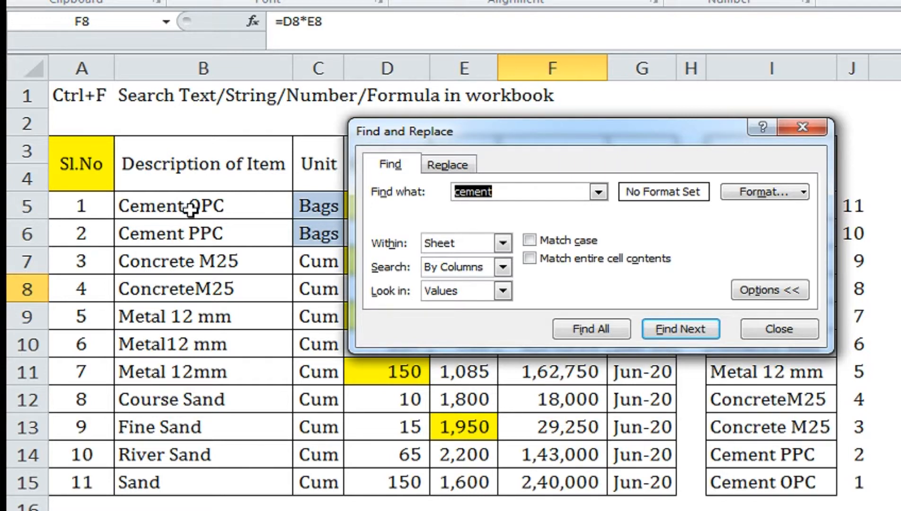
pyautogui.click(523, 194)
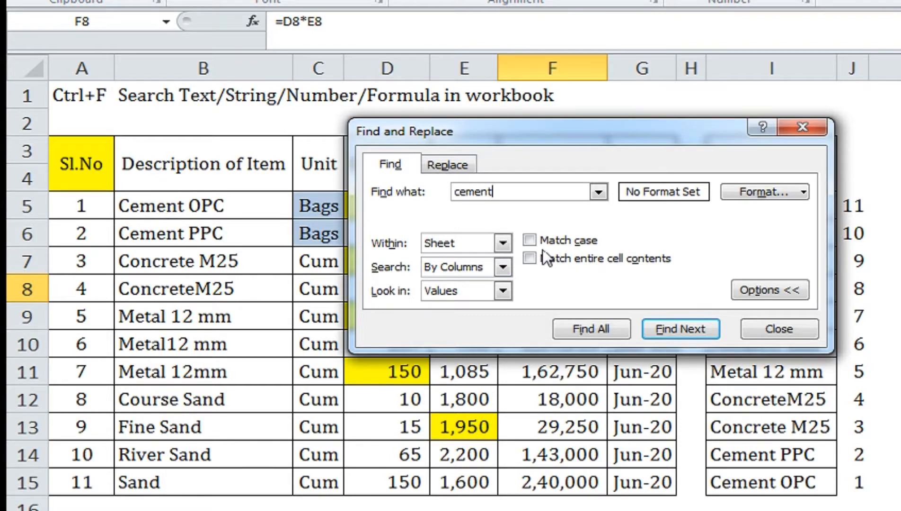
pyautogui.click(576, 261)
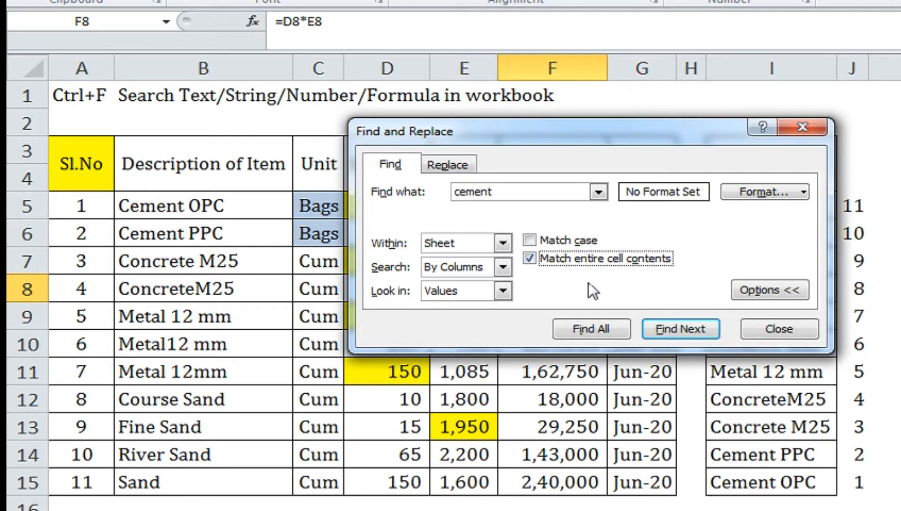
# Step: Try to find the next cell whose entire contents are cement, and check the table behind the dialog
pyautogui.click(687, 329)
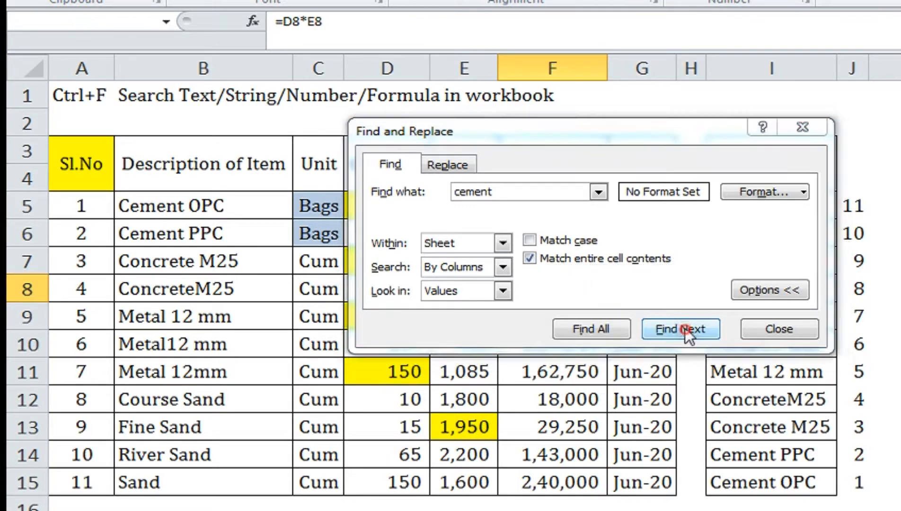
pyautogui.moveTo(897, 365); pyautogui.dragTo(646, 396)
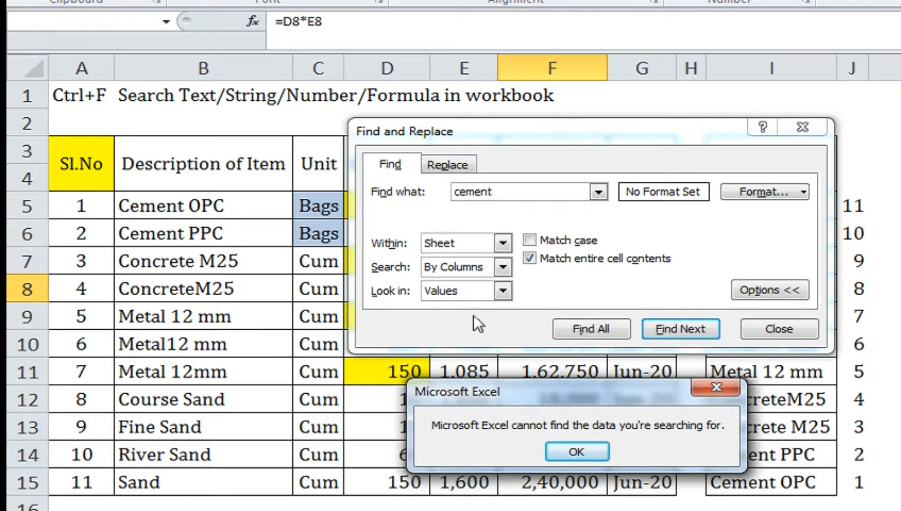
pyautogui.click(567, 447)
pyautogui.moveTo(575, 124); pyautogui.dragTo(378, 510)
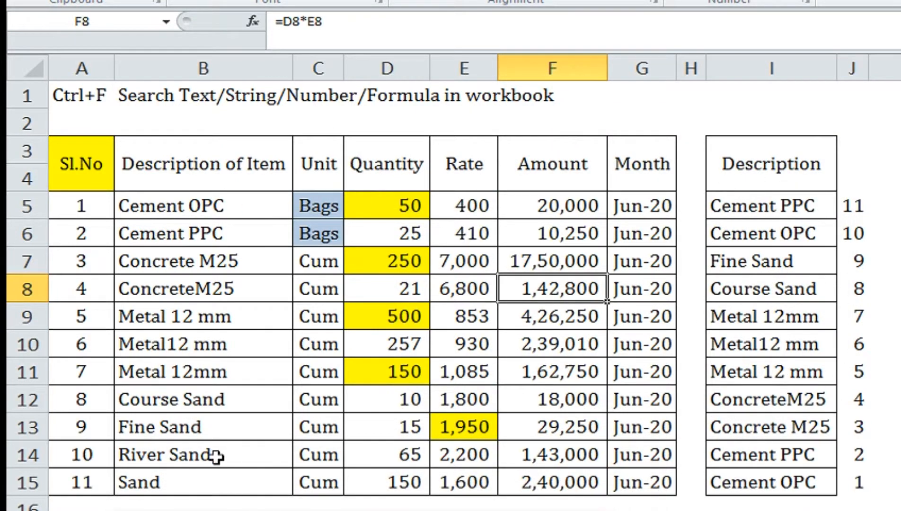
pyautogui.moveTo(378, 509); pyautogui.dragTo(518, 147)
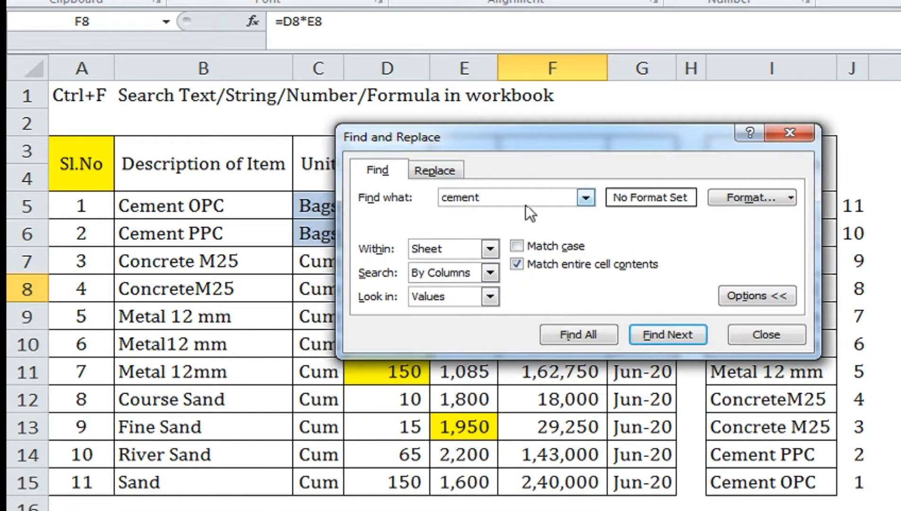
# Step: Find the next cell whose entire contents are sand, and open cell B15 to examine its text
pyautogui.doubleClick(495, 197)
pyautogui.write('sand')
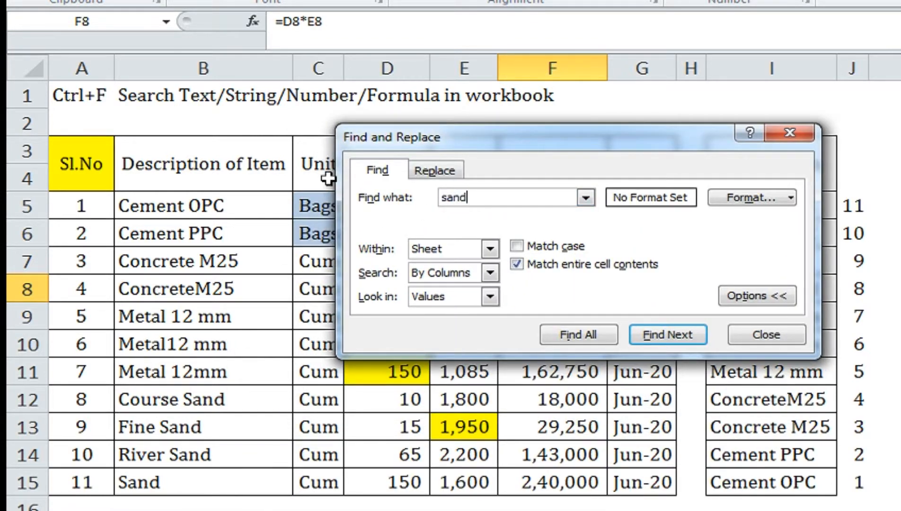
pyautogui.click(682, 342)
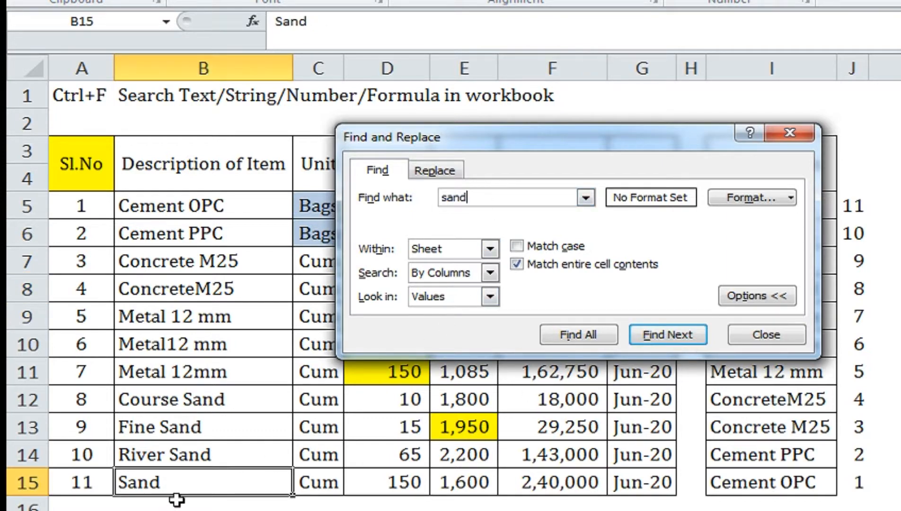
pyautogui.doubleClick(159, 483)
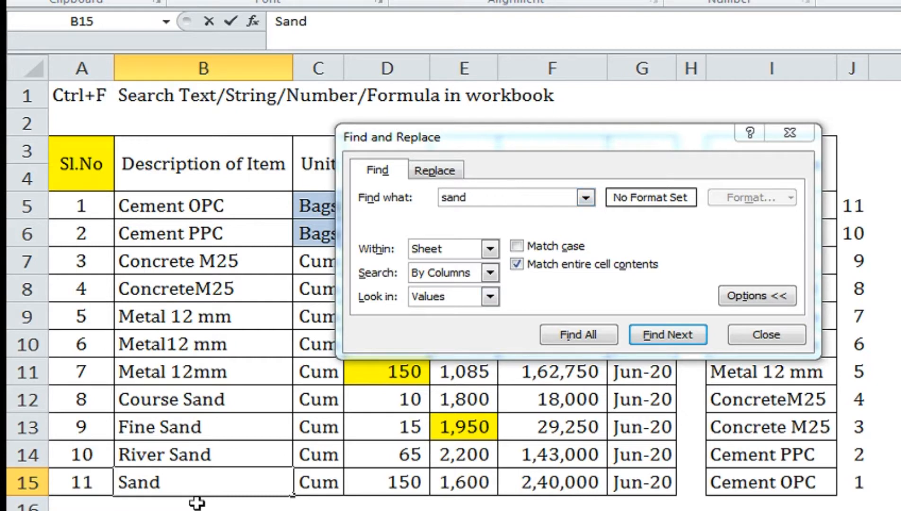
# Step: Change cell B15 to Sand D, and try to find the next cell whose entire contents are sand
pyautogui.write('D')
pyautogui.click(208, 510)
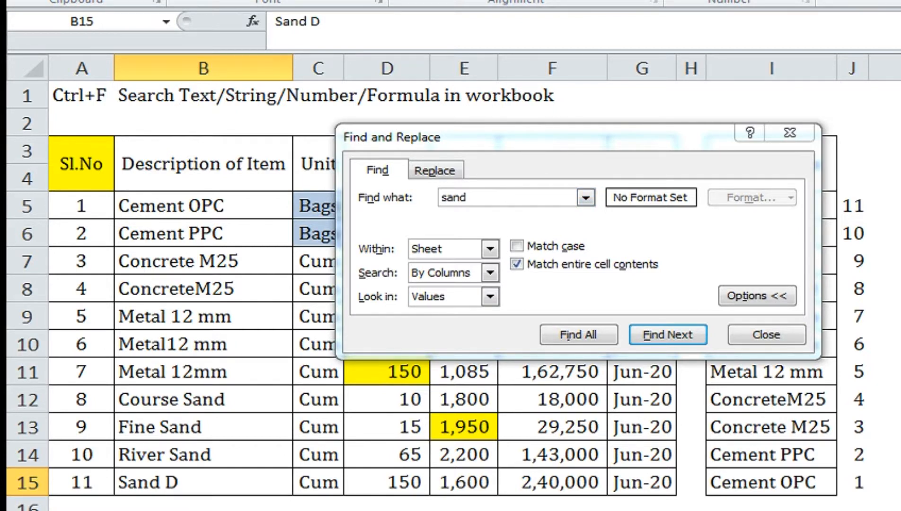
pyautogui.click(673, 332)
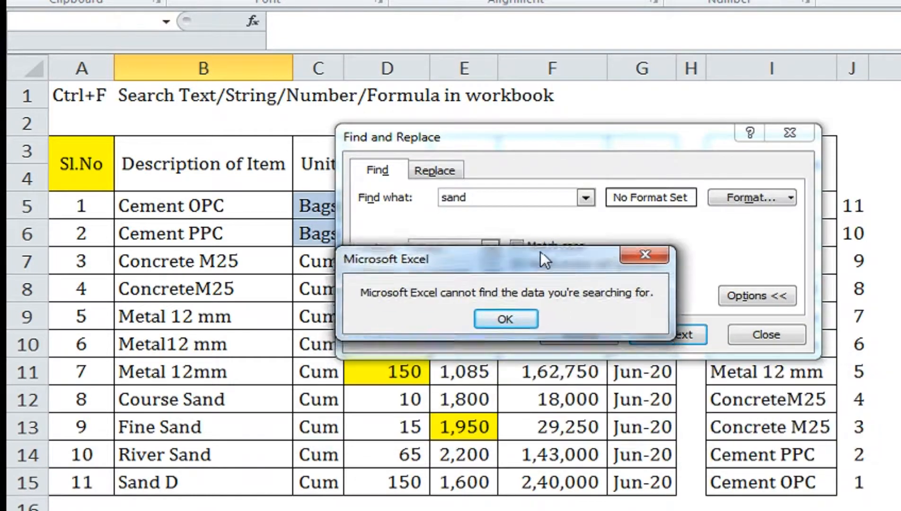
pyautogui.moveTo(540, 252); pyautogui.dragTo(570, 191)
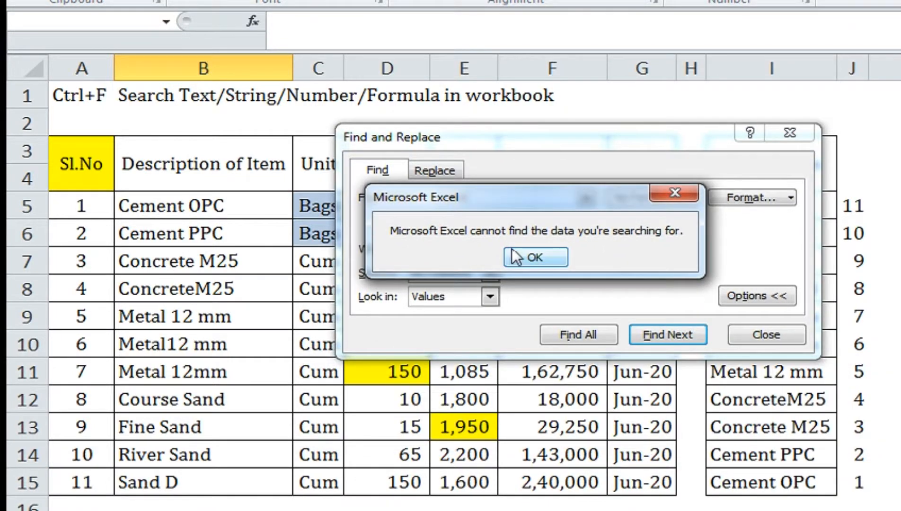
pyautogui.click(537, 257)
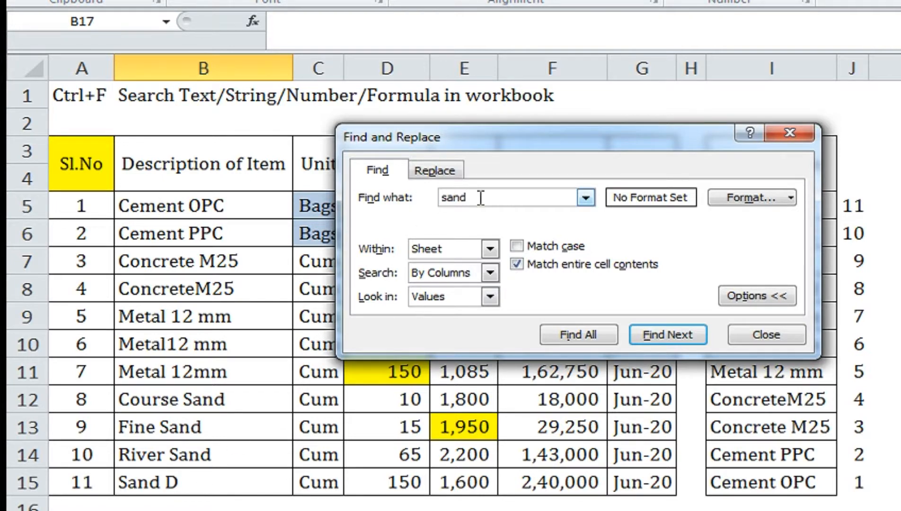
# Step: Disable Match entire cell contents, step through the partial matches for sand, and close Find
pyautogui.click(524, 265)
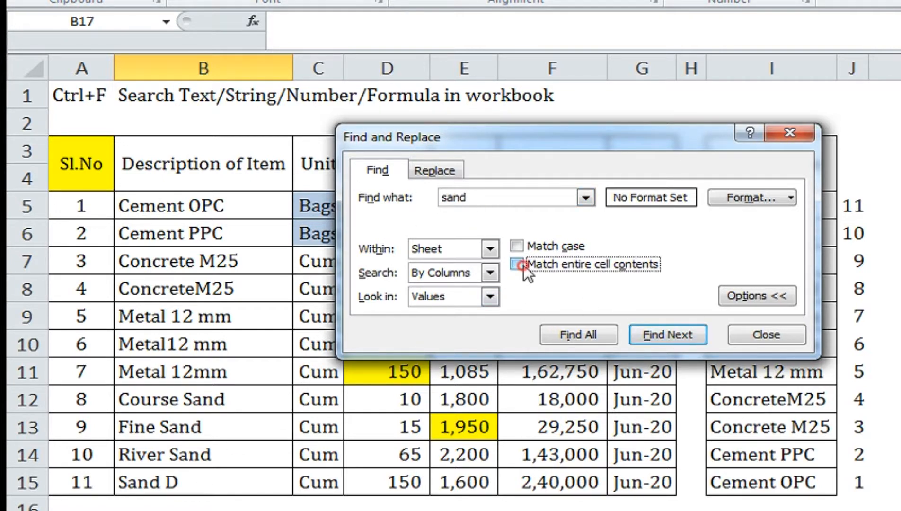
pyautogui.click(667, 334)
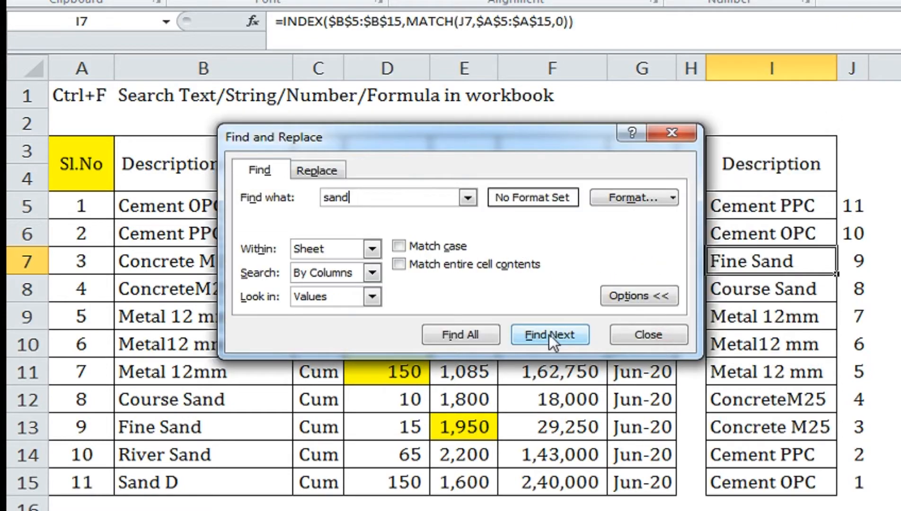
pyautogui.click(549, 334)
pyautogui.click(549, 334)
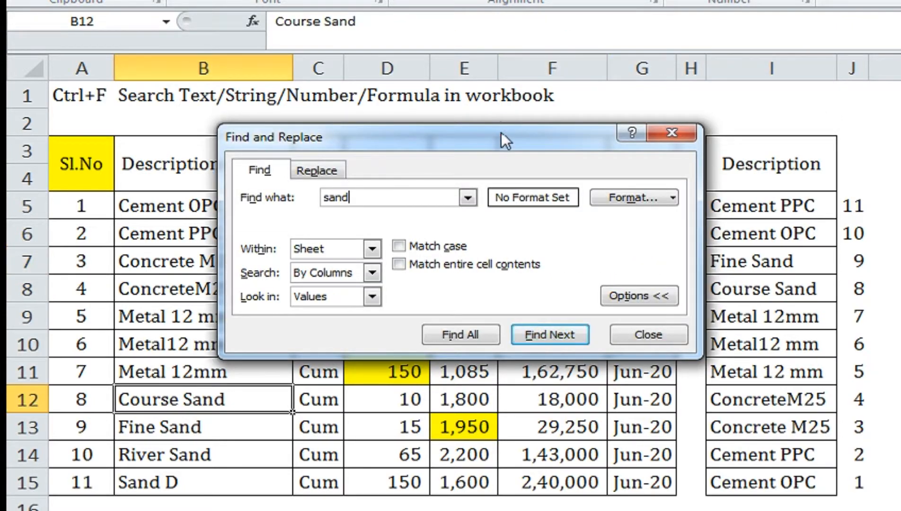
pyautogui.click(648, 334)
# Step: Reopen Find from cell F7 and review the available Within choices, keeping the search scope on Sheet
pyautogui.click(518, 253)
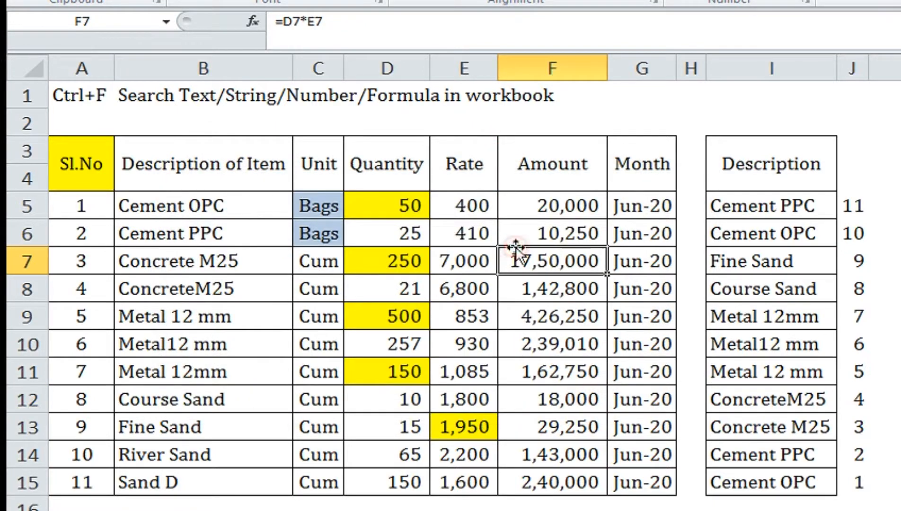
pyautogui.hotkey('ctrl', 'f')
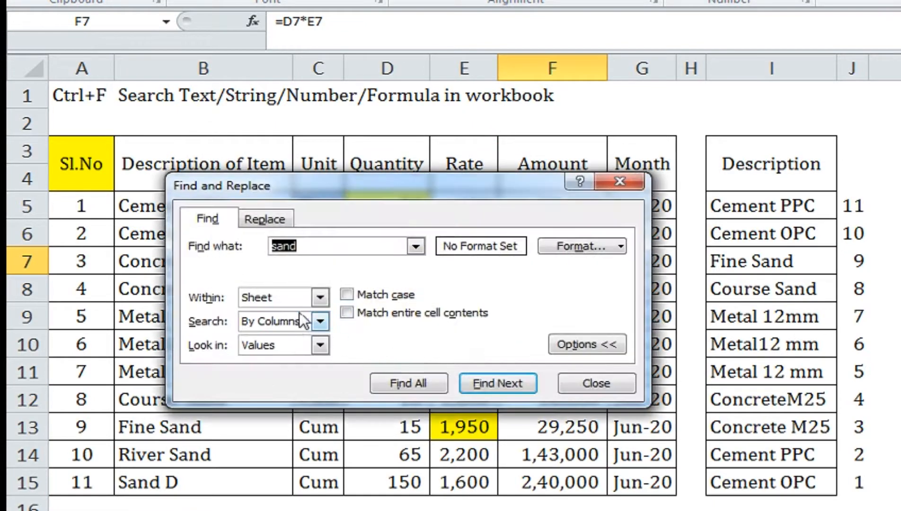
pyautogui.click(293, 298)
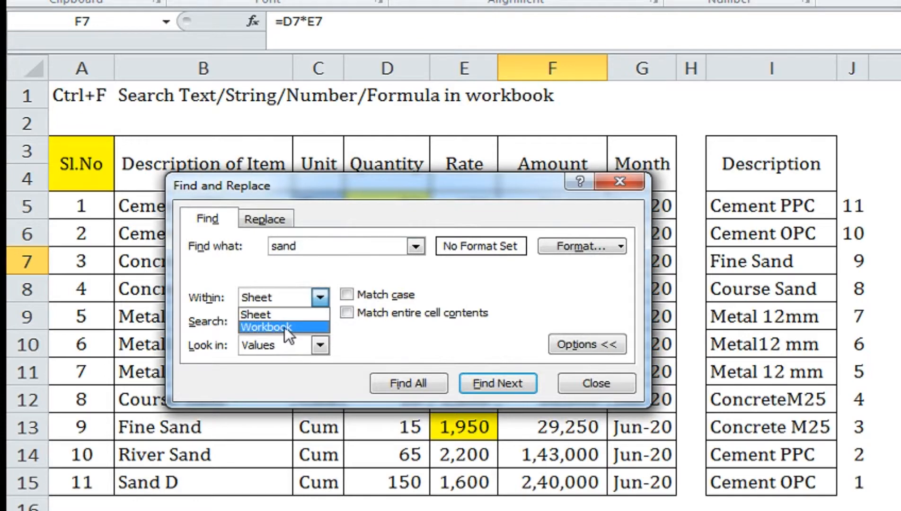
pyautogui.click(285, 314)
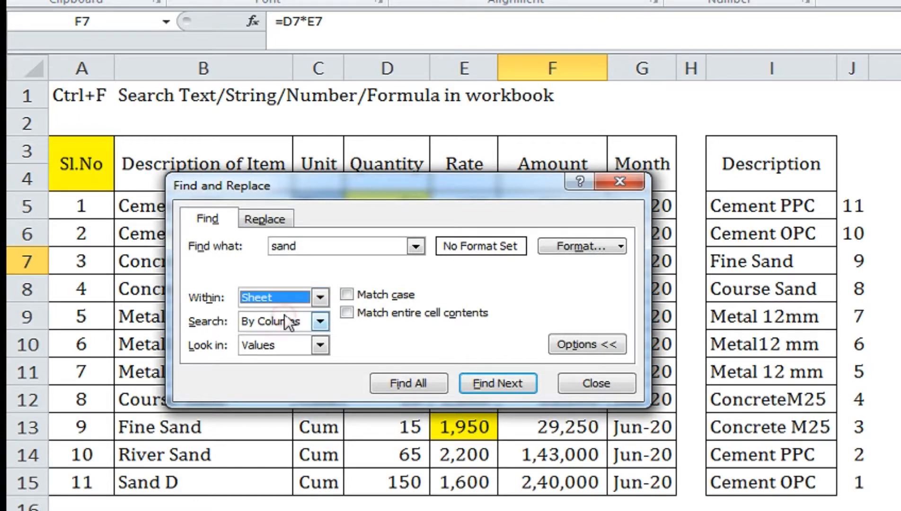
# Step: Enter the label Sheet-1 in cell E2 above the Rate heading
pyautogui.moveTo(413, 184); pyautogui.dragTo(363, 221)
pyautogui.click(437, 128)
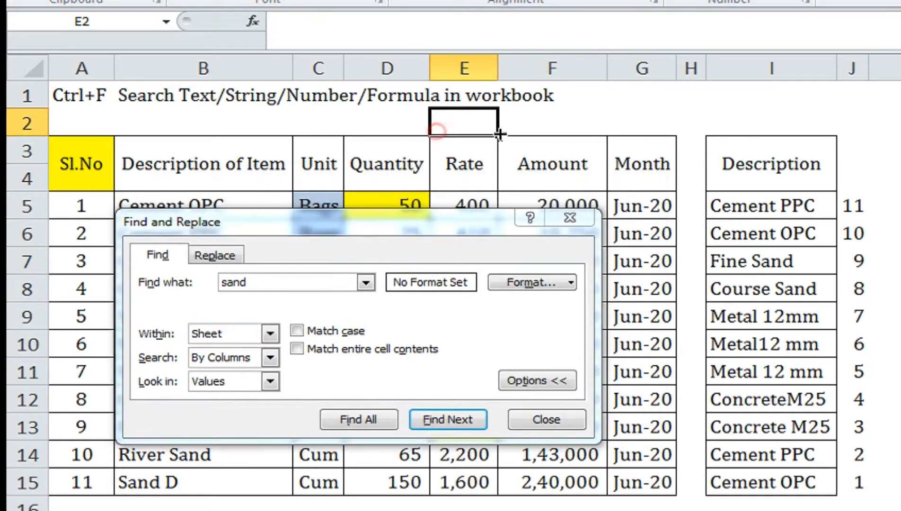
pyautogui.write('She')
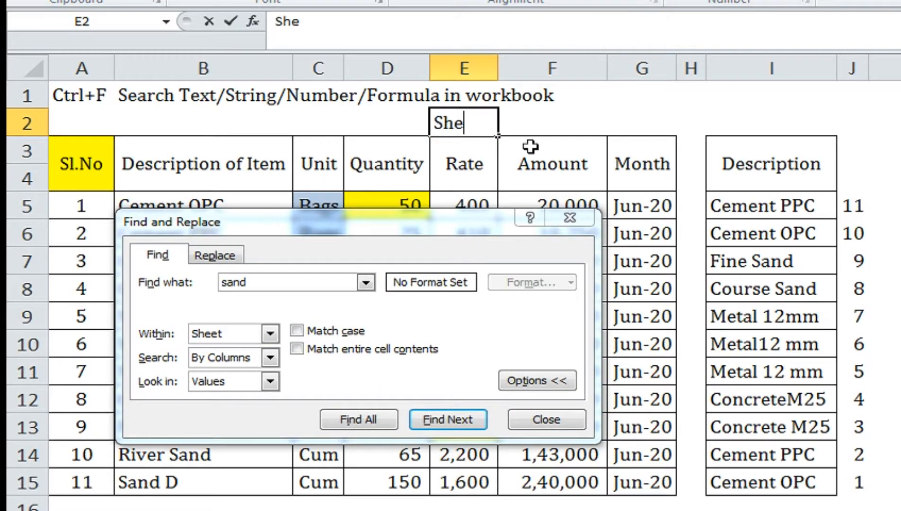
pyautogui.write('et-1')
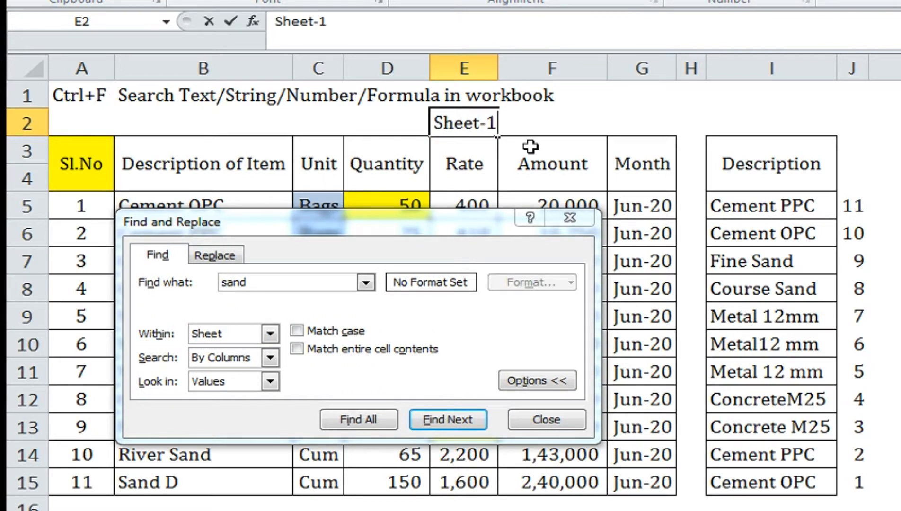
pyautogui.press('Return')
# Step: Format the label in E2 as bold yellow text on a red fill, and autofit column E to it
pyautogui.press('Up')
pyautogui.hotkey('ctrl', 'b')
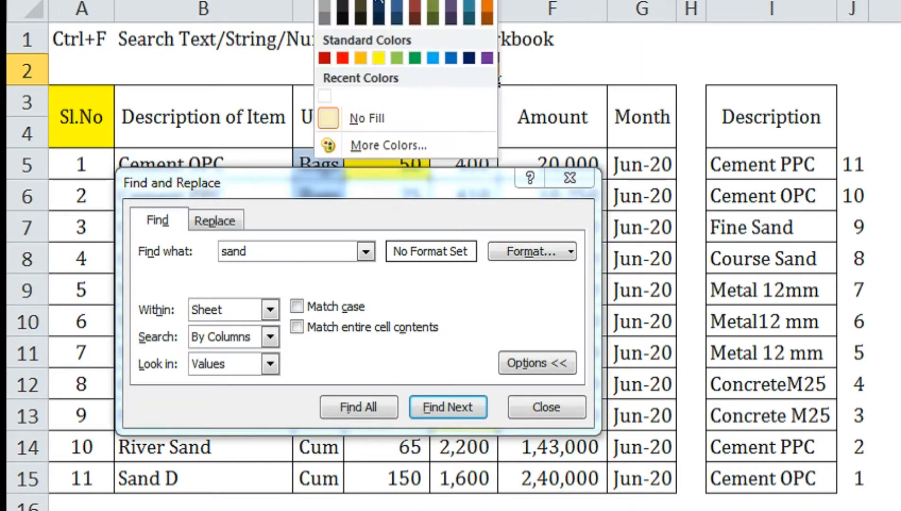
pyautogui.click(337, 63)
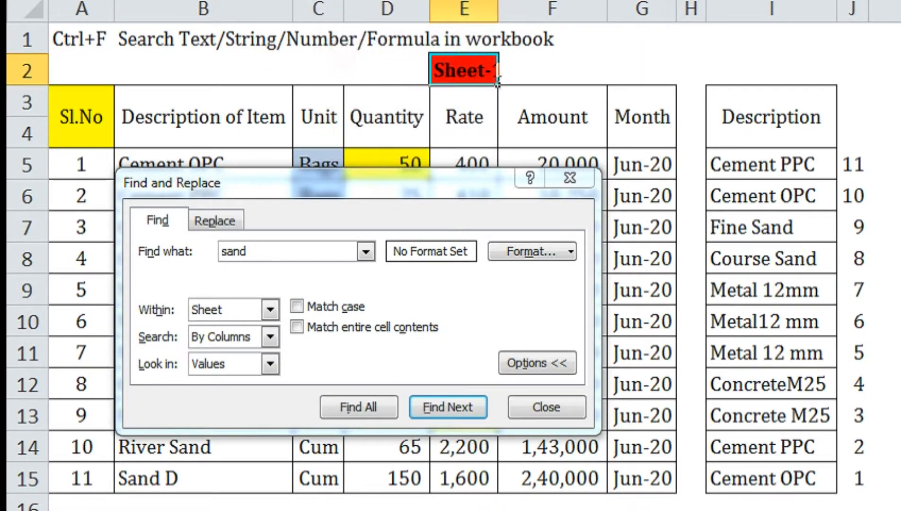
pyautogui.click(409, 84)
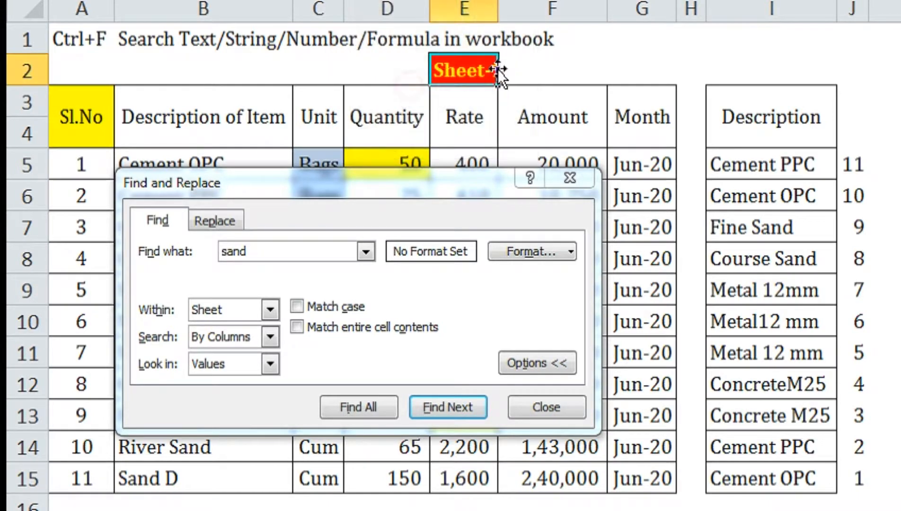
pyautogui.hotkey('alt', 'h')
pyautogui.press('o')
pyautogui.press('i')
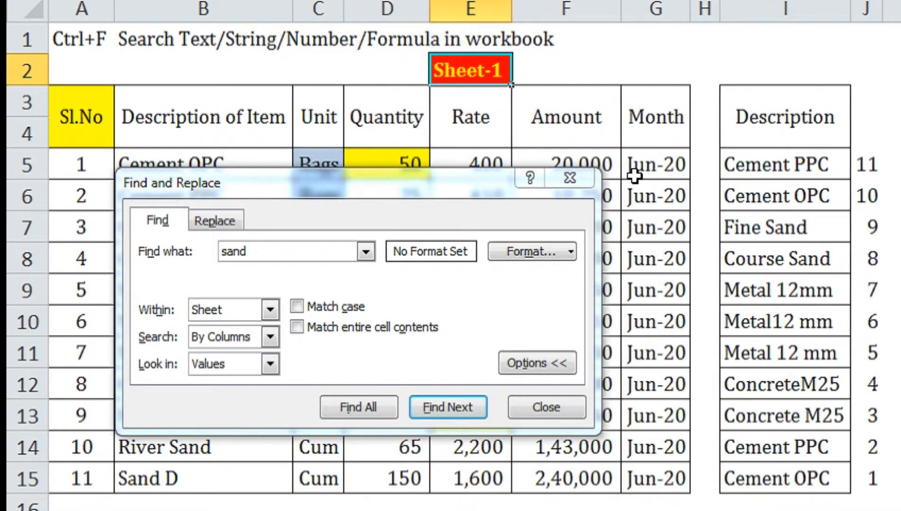
# Step: Find all cells containing cement in the current sheet, and enlarge the dialog to show the full results list
pyautogui.moveTo(327, 179); pyautogui.dragTo(496, 83)
pyautogui.doubleClick(487, 156)
pyautogui.write('cement')
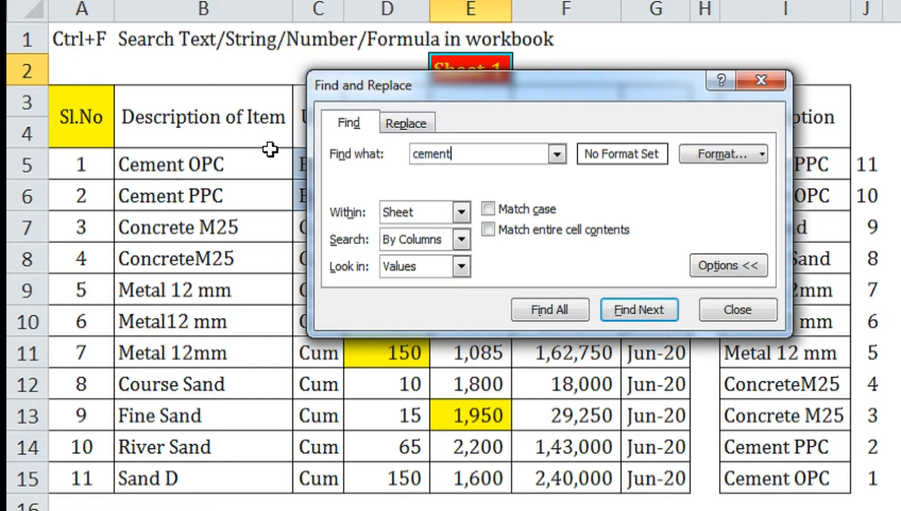
pyautogui.click(549, 309)
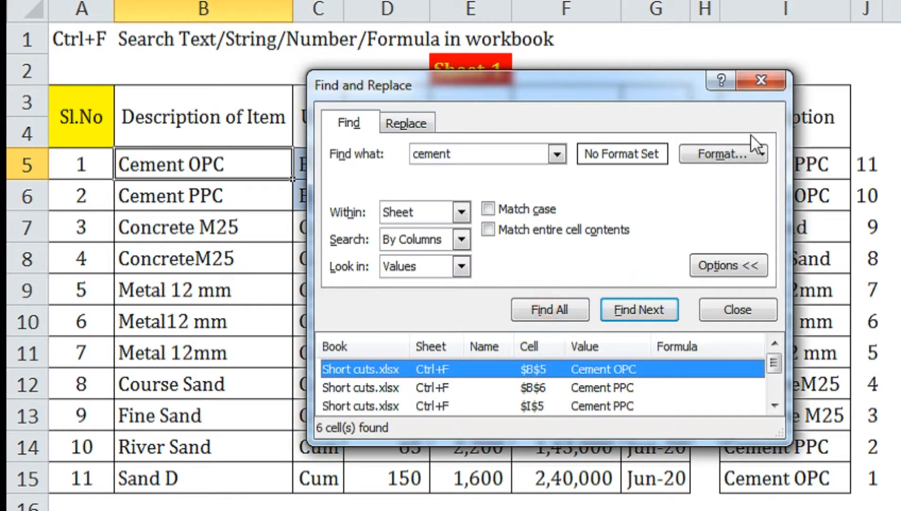
pyautogui.moveTo(606, 94); pyautogui.dragTo(577, 20)
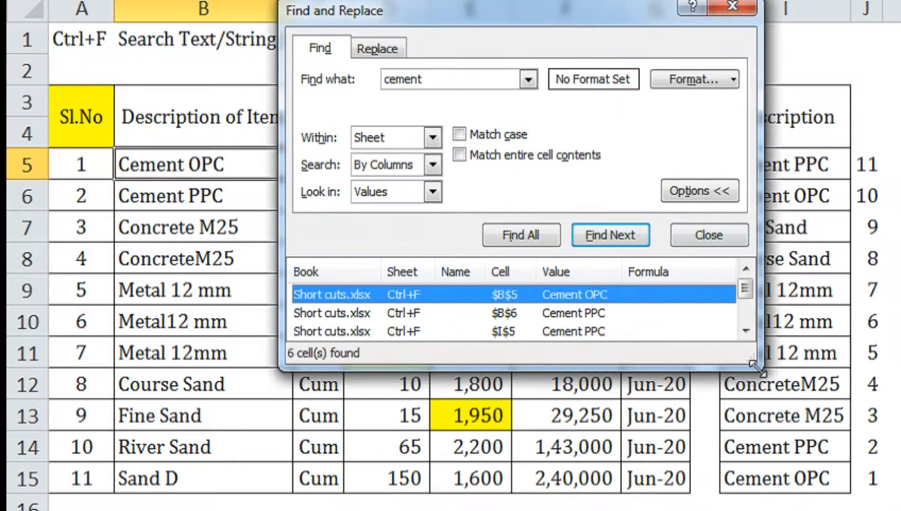
pyautogui.moveTo(750, 360); pyautogui.dragTo(785, 472)
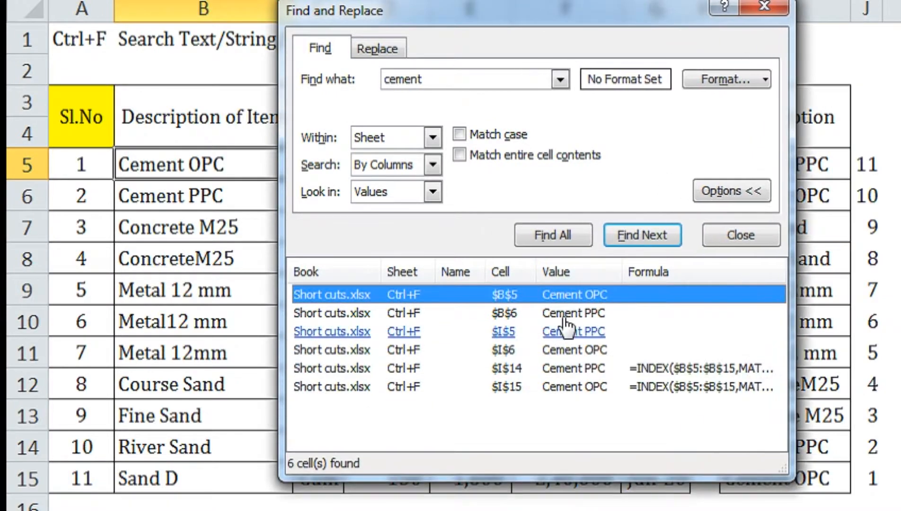
# Step: Go through the listed cement results one by one, from B5 down to I15, to locate each cell
pyautogui.click(544, 301)
pyautogui.click(589, 312)
pyautogui.click(591, 334)
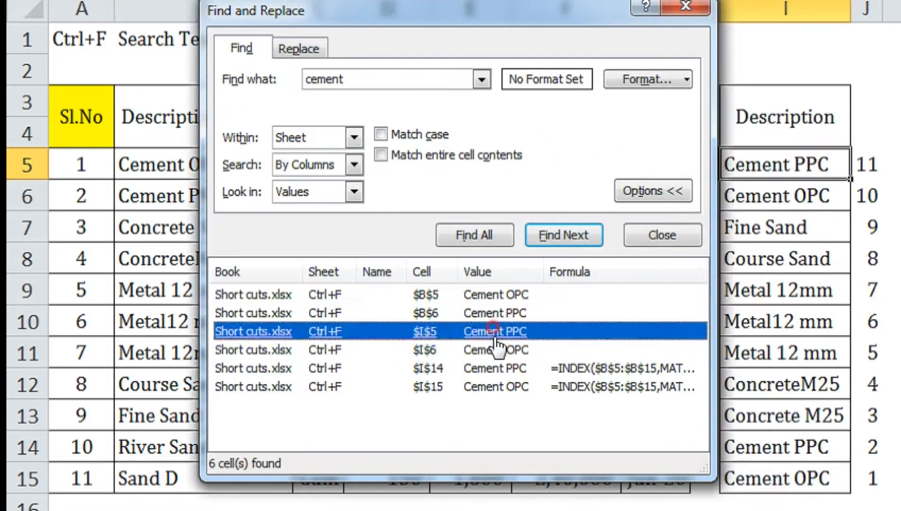
pyautogui.click(496, 350)
pyautogui.click(499, 368)
pyautogui.click(509, 387)
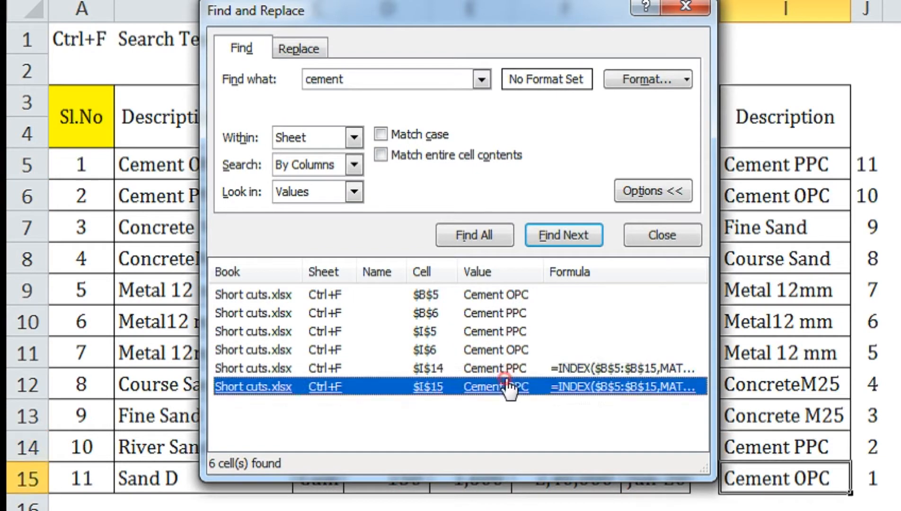
# Step: Set the search scope to Workbook and find all cells containing cement
pyautogui.click(299, 137)
pyautogui.click(310, 170)
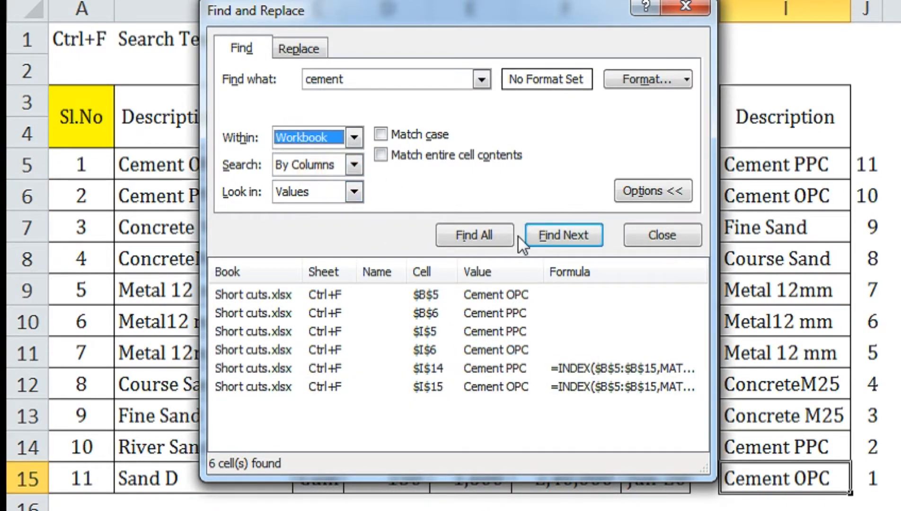
pyautogui.click(488, 235)
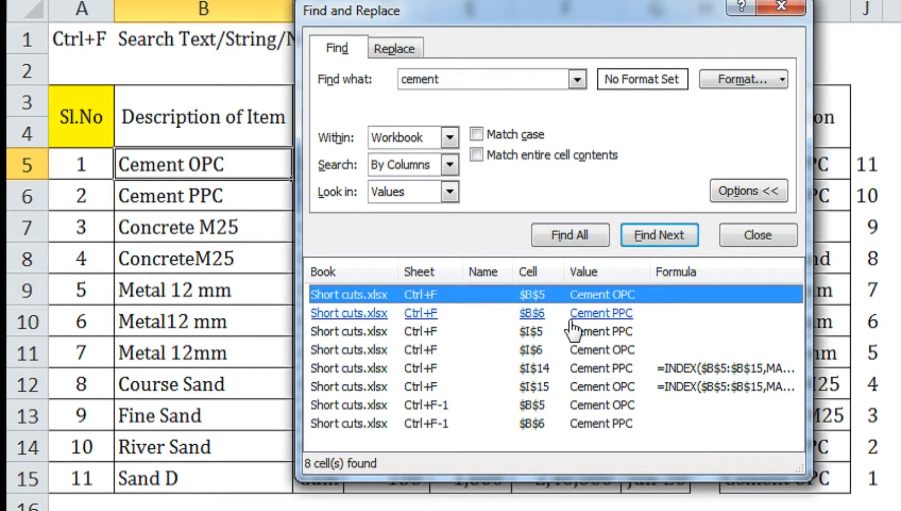
# Step: Visit the workbook-wide cement results, ending with cell B5 on the Ctrl+F-1 sheet, and close Find
pyautogui.click(601, 313)
pyautogui.click(601, 331)
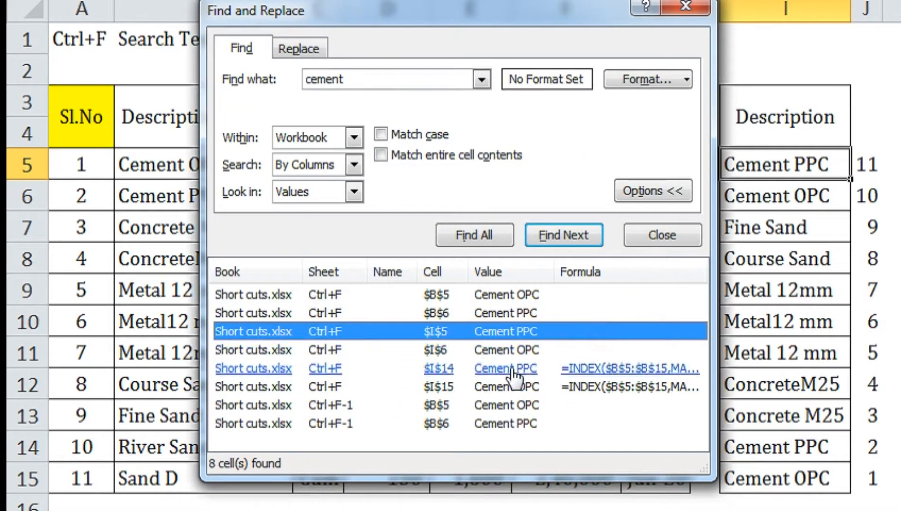
pyautogui.click(520, 351)
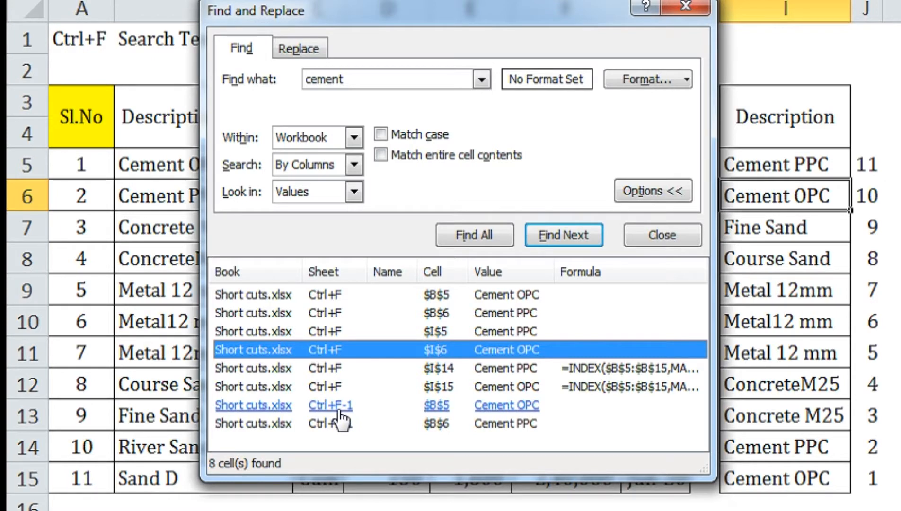
pyautogui.click(500, 410)
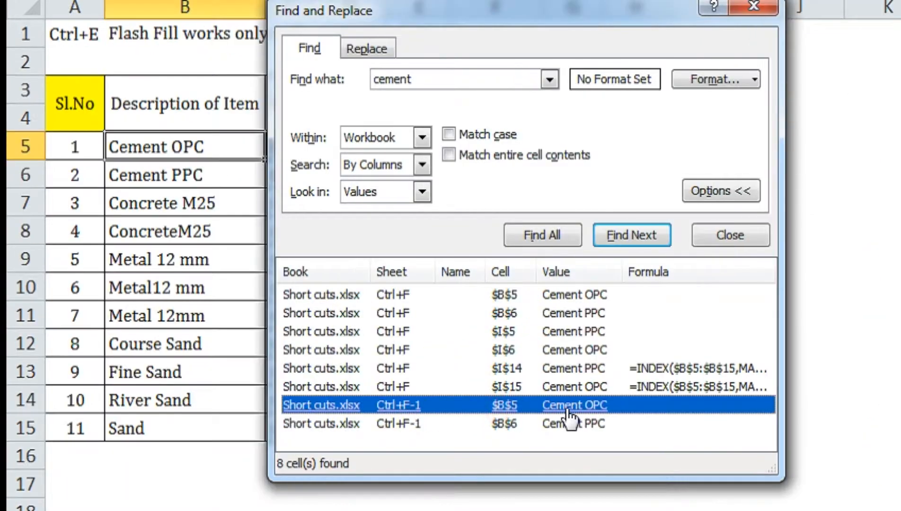
pyautogui.click(757, 15)
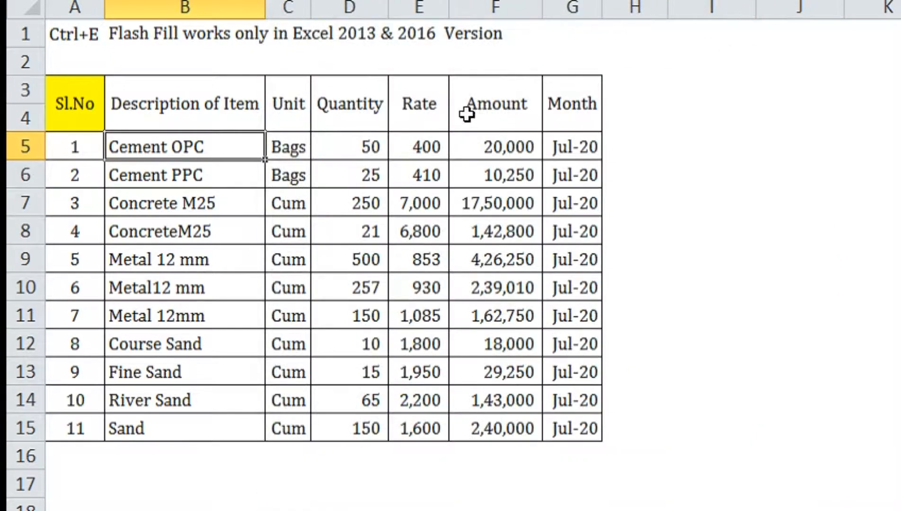
# Step: Select the table A3:G15, find all cement cells across the workbook again, and enlarge the dialog to list every result
pyautogui.moveTo(74, 93); pyautogui.dragTo(569, 425)
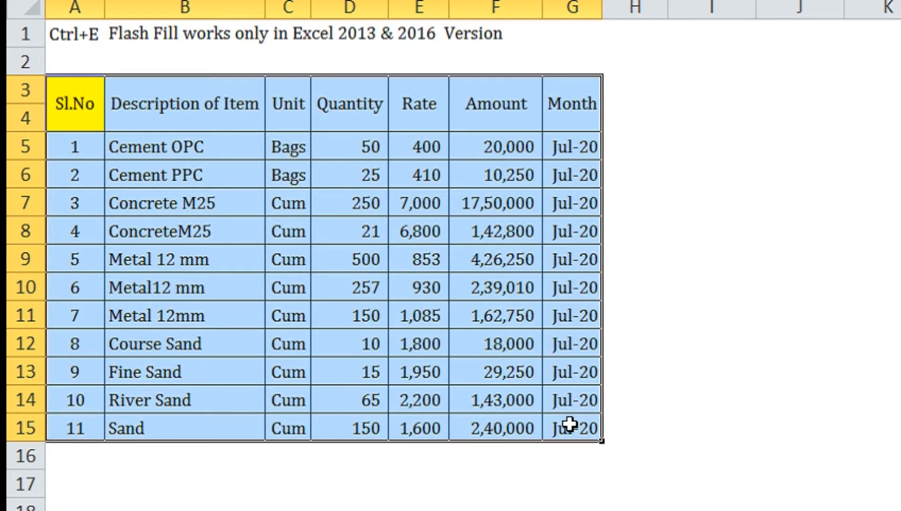
pyautogui.hotkey('ctrl', 'f')
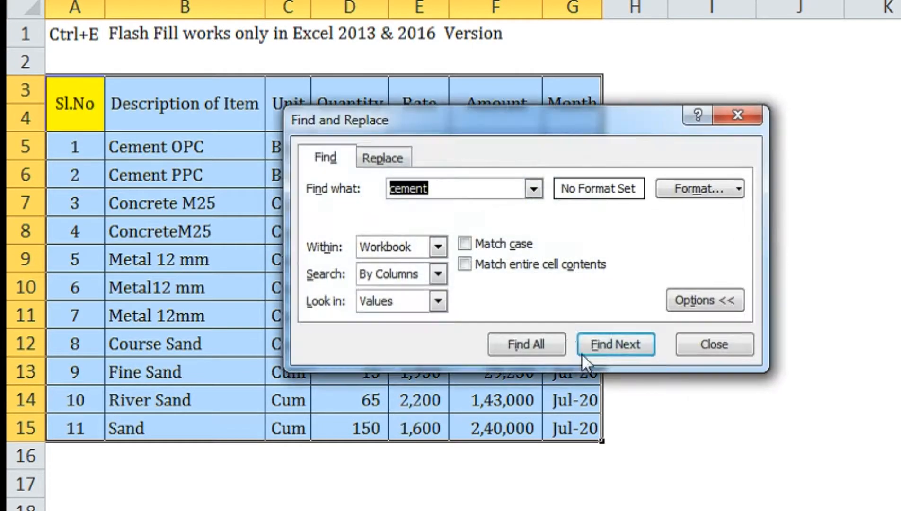
pyautogui.click(552, 348)
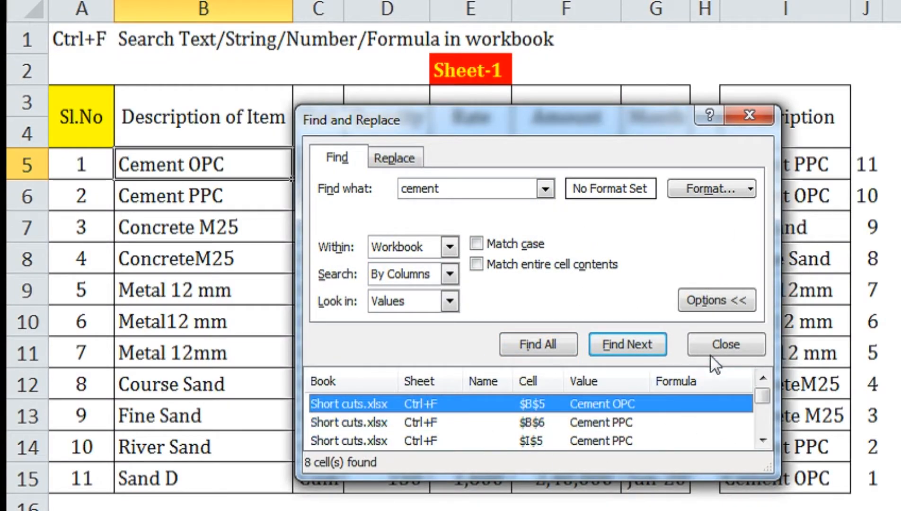
pyautogui.moveTo(768, 466); pyautogui.dragTo(799, 510)
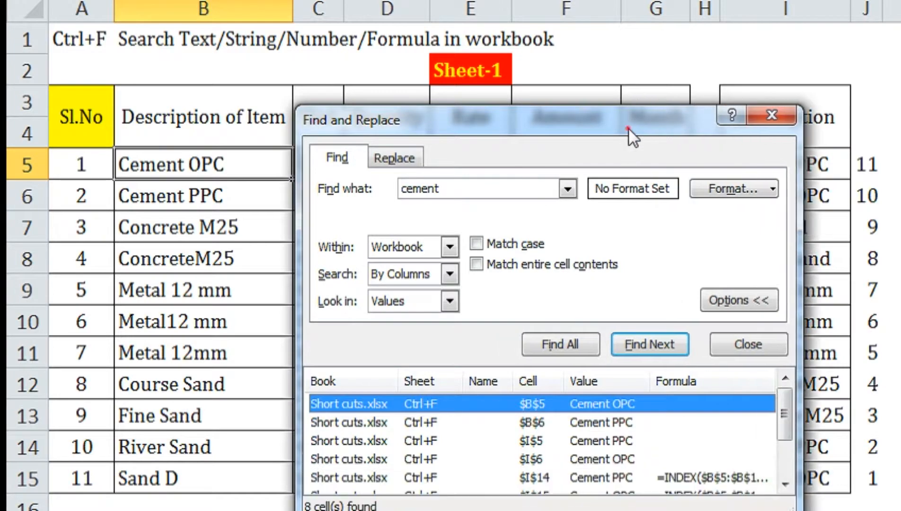
pyautogui.moveTo(628, 128); pyautogui.dragTo(668, 15)
pyautogui.moveTo(832, 407); pyautogui.dragTo(854, 486)
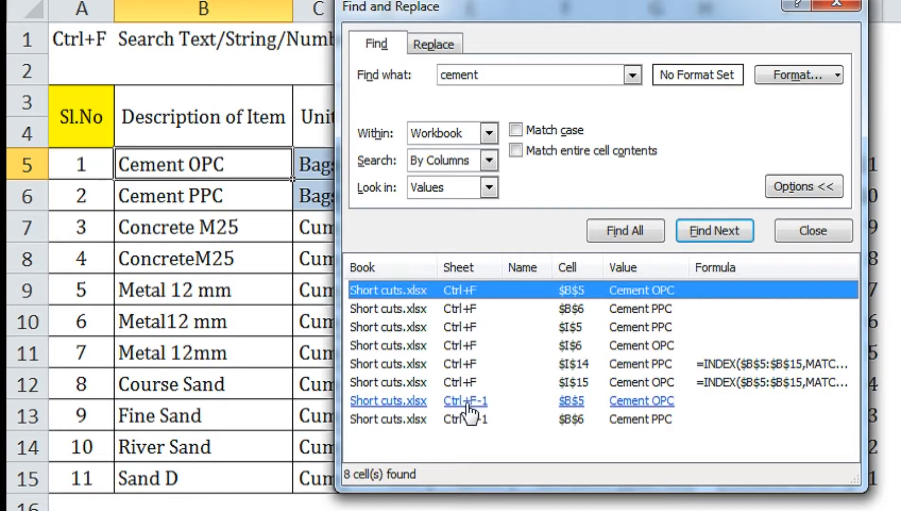
# Step: Jump to the cement result in B5 of the Ctrl+F-1 sheet, check the table behind the dialog, and close Find
pyautogui.click(468, 403)
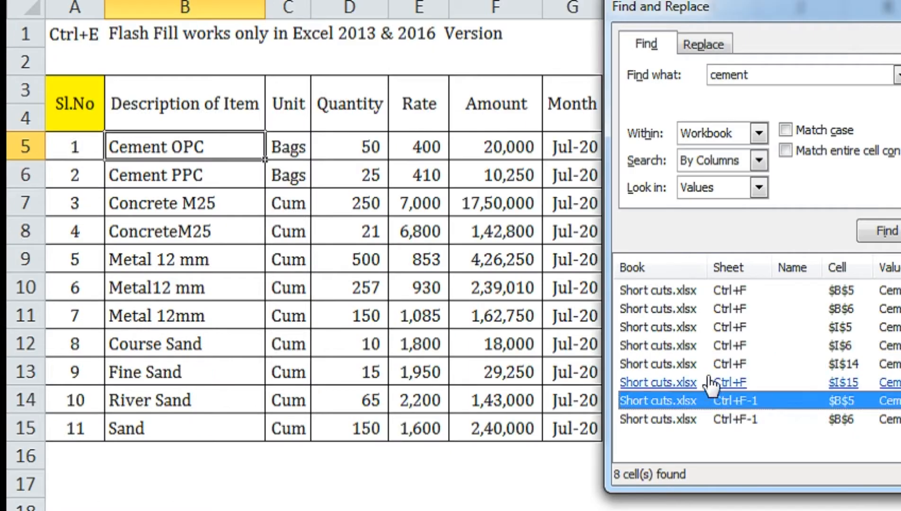
pyautogui.moveTo(763, 23); pyautogui.dragTo(567, 337)
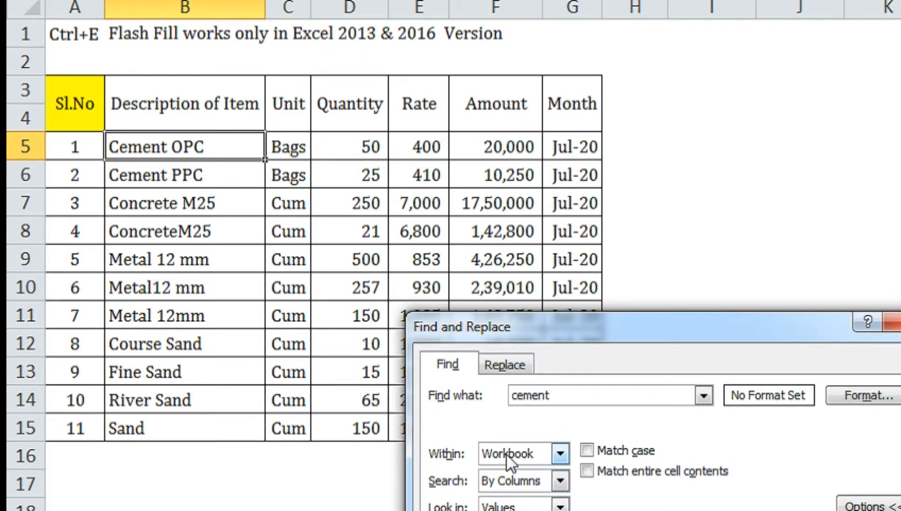
pyautogui.moveTo(769, 341); pyautogui.dragTo(630, 46)
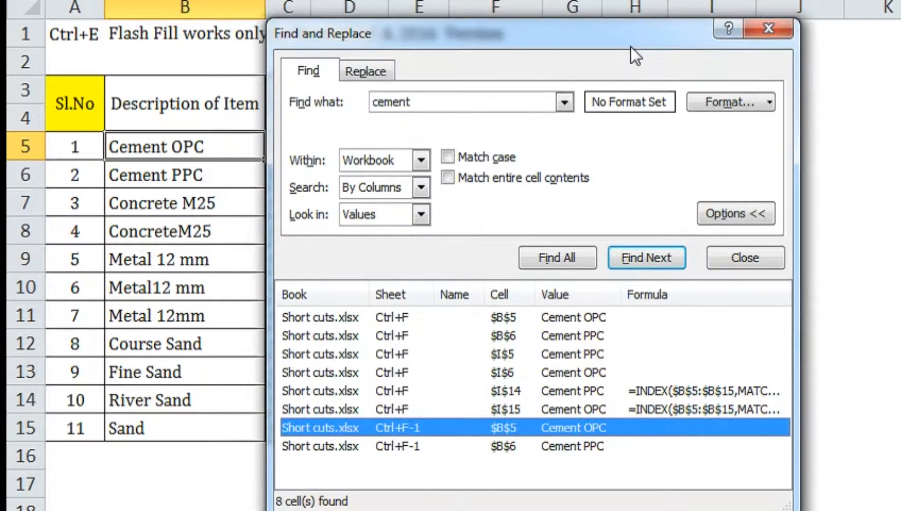
pyautogui.click(753, 257)
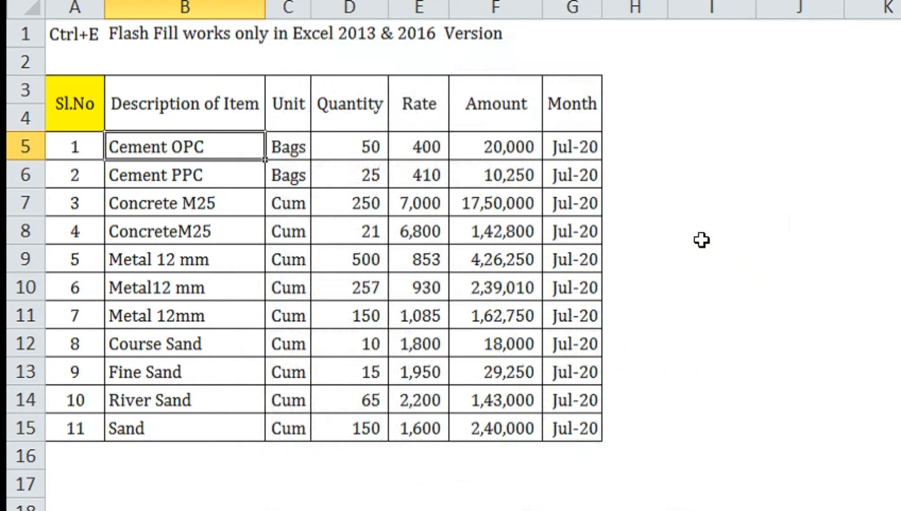